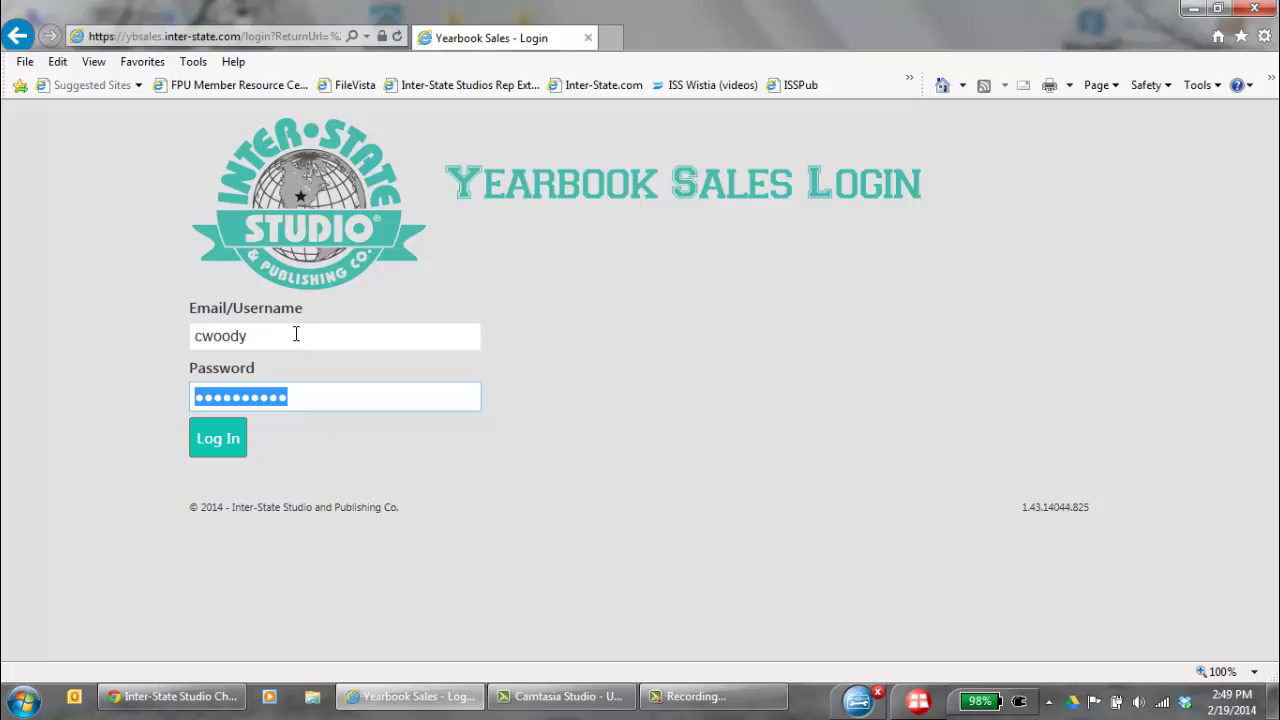
Log in to the Yearbook Sales site with the entered username and password
click(221, 450)
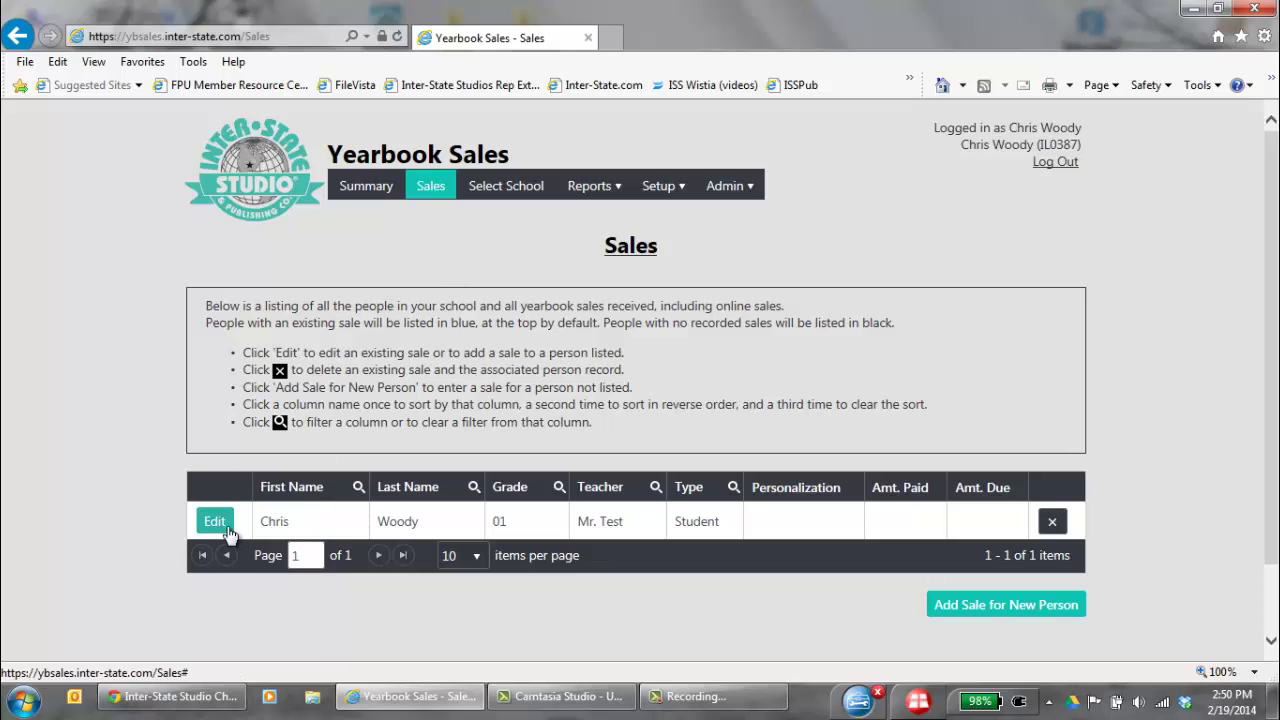
Clear the First Name filter and sort the sales list ascending by first name
click(215, 524)
click(359, 489)
click(432, 577)
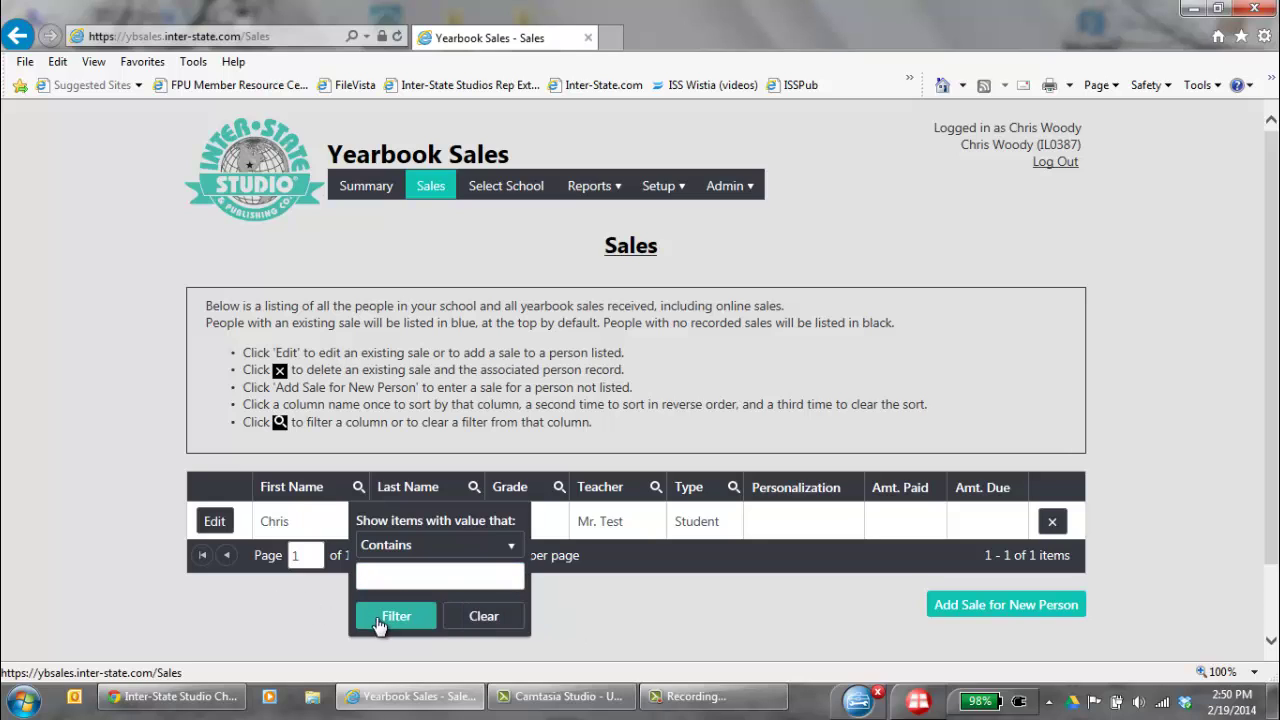
click(468, 627)
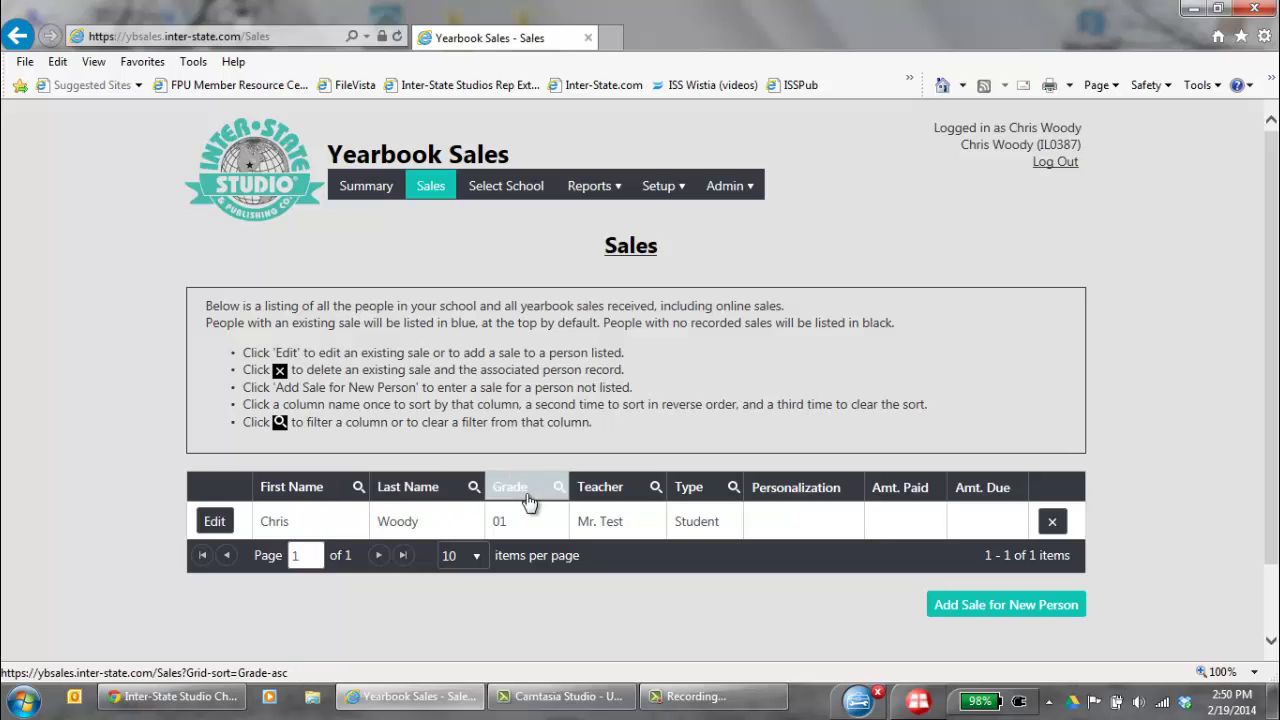
click(290, 490)
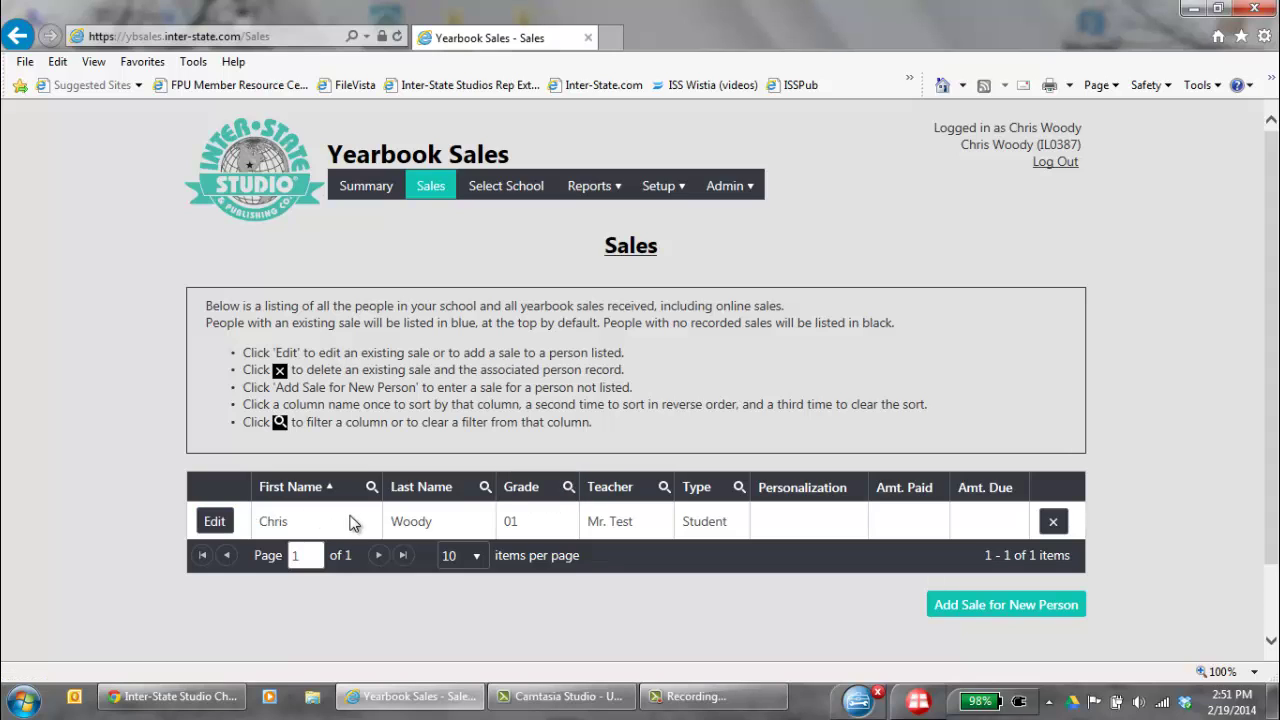
Open the listed student's sale for editing and enter the student's full name as personalization
click(222, 524)
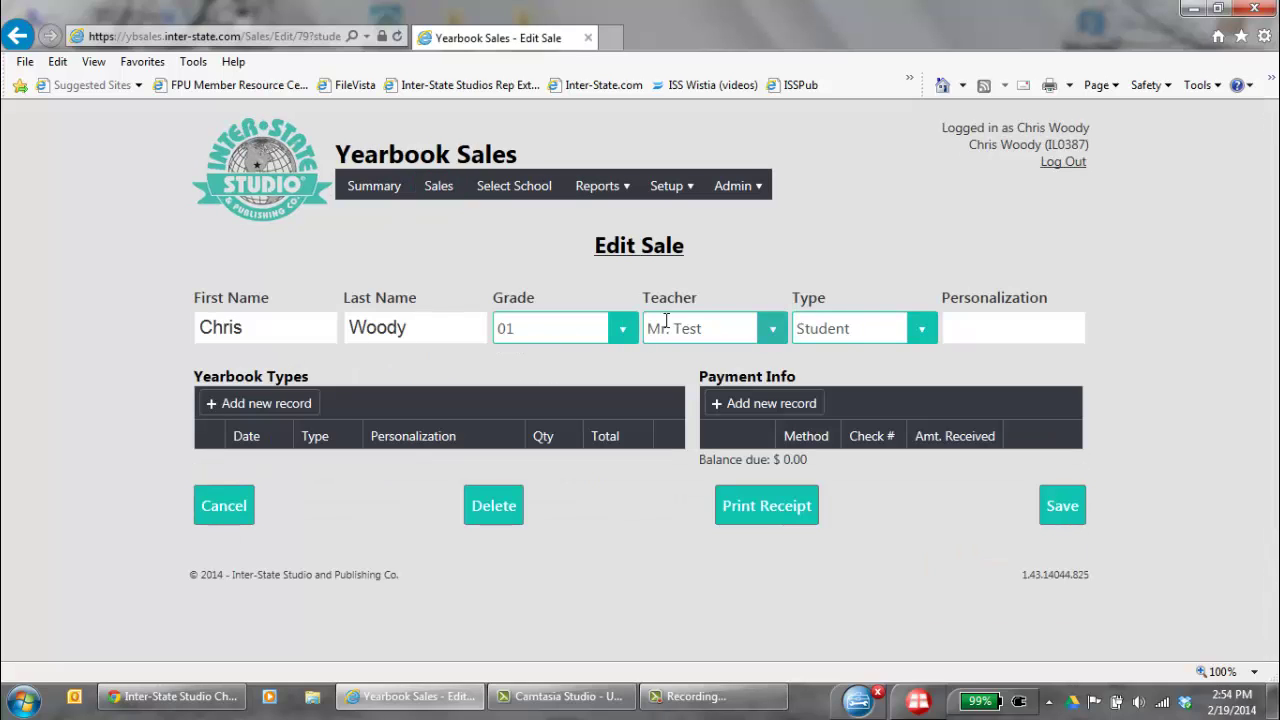
click(1017, 340)
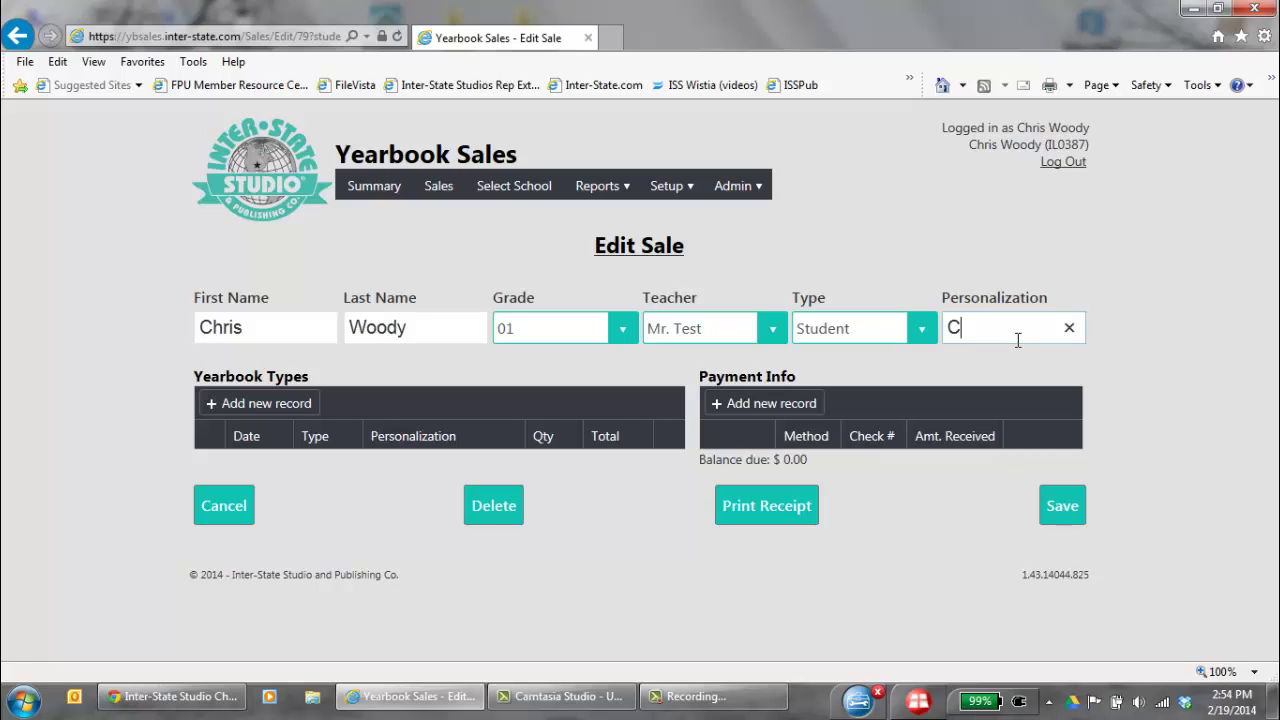
Add one Softcover Color ($16.00) yearbook, personalization None, quantity 1, to the sale
click(288, 409)
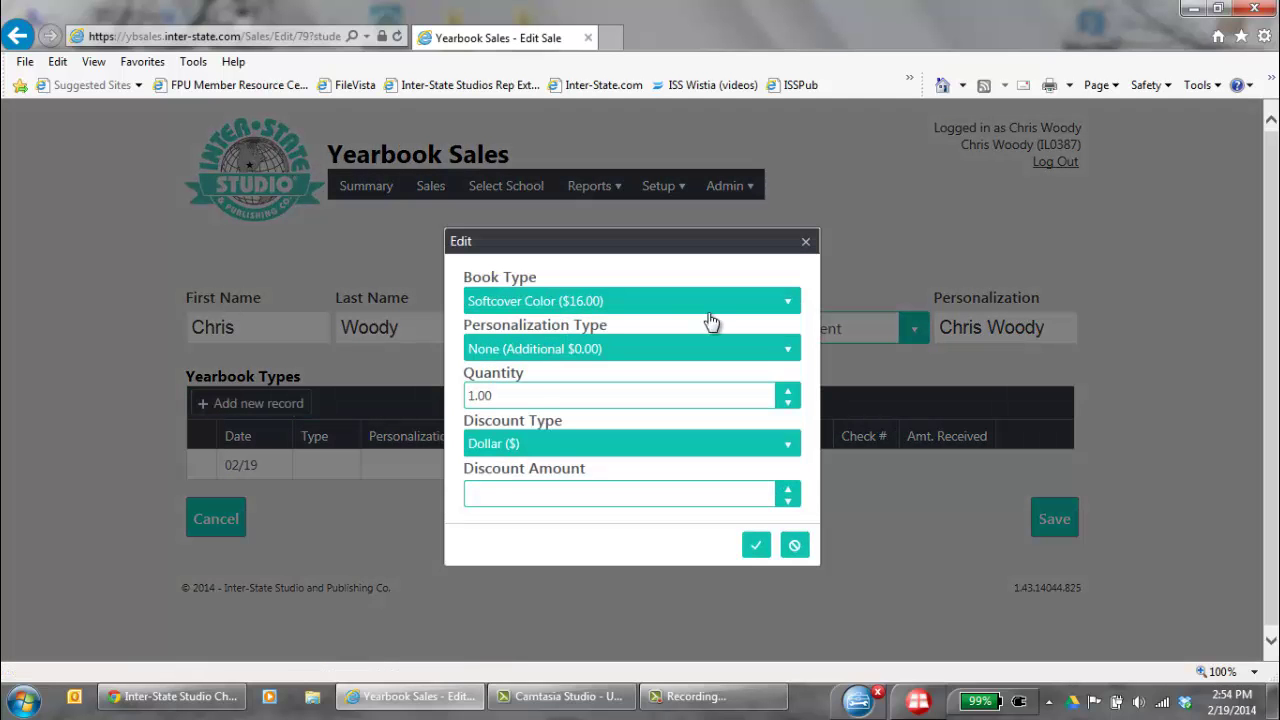
click(789, 303)
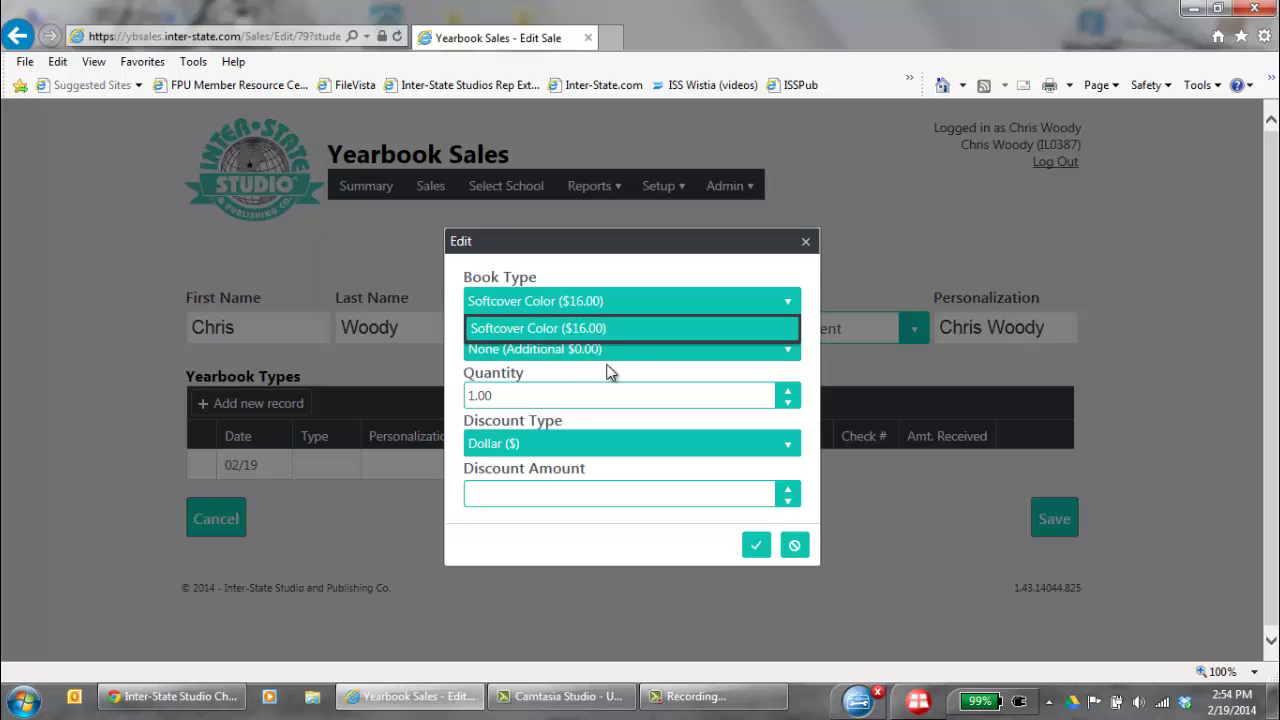
click(737, 330)
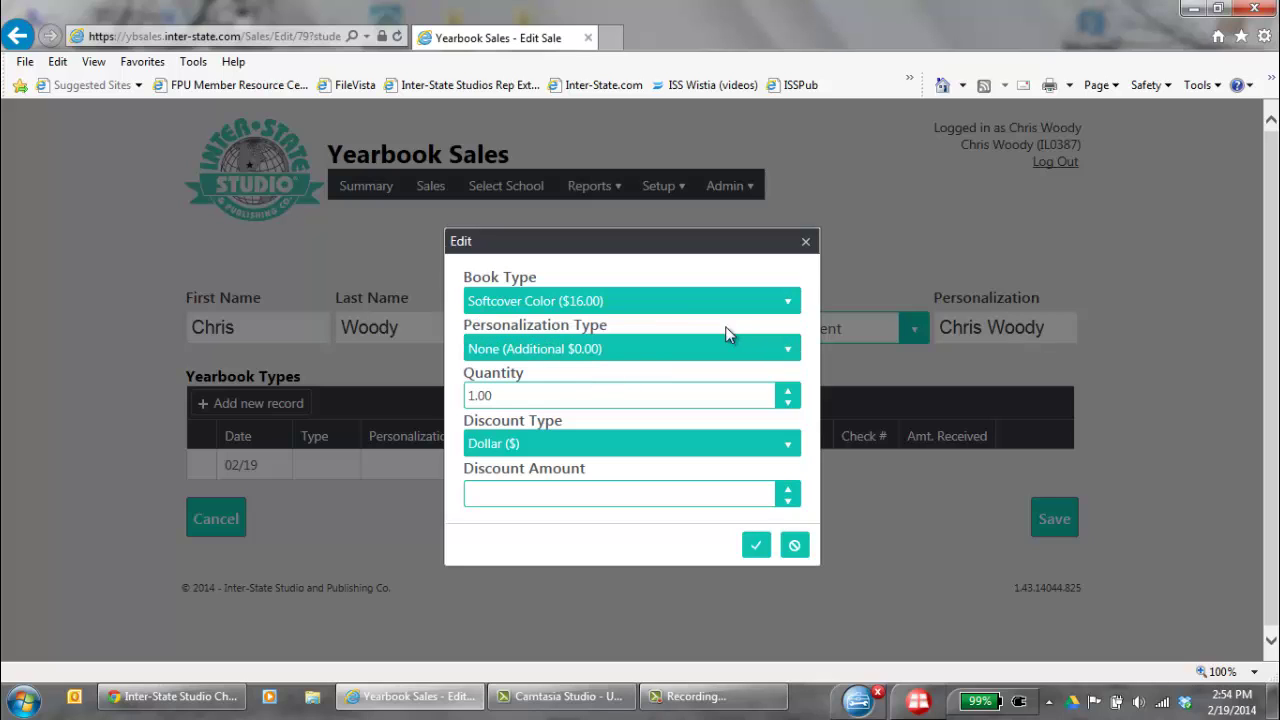
click(650, 357)
click(632, 370)
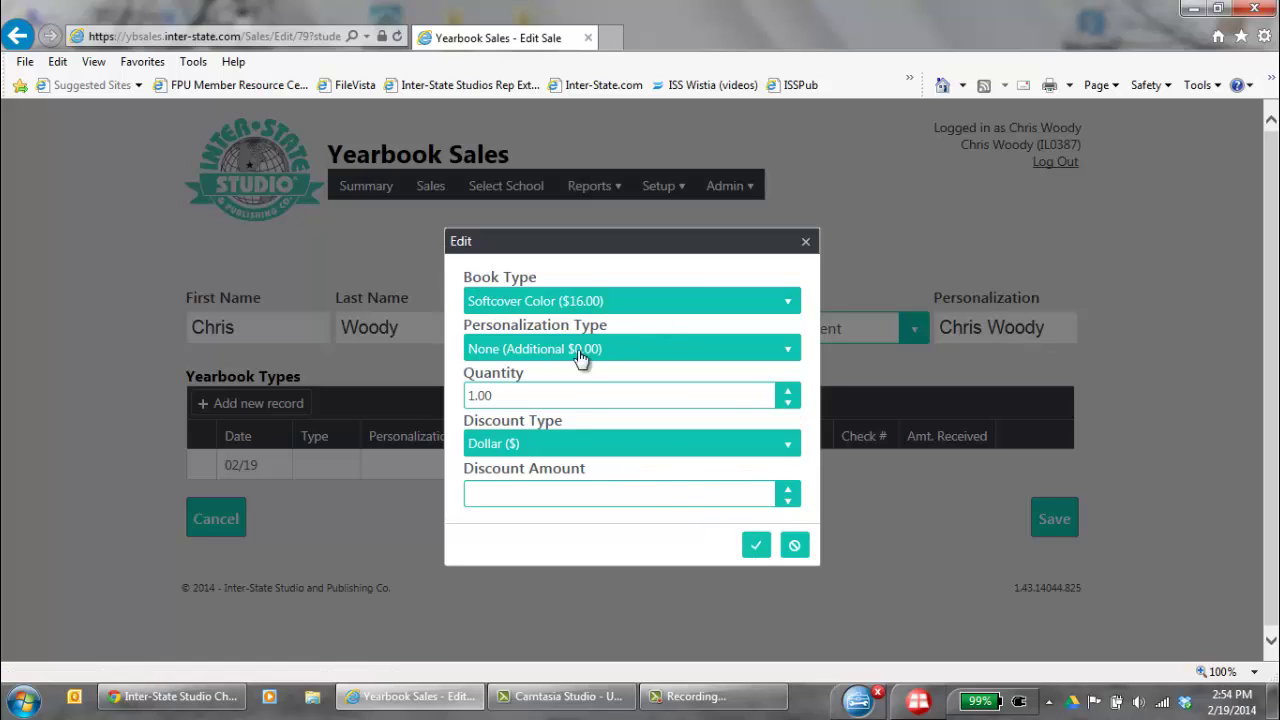
click(756, 548)
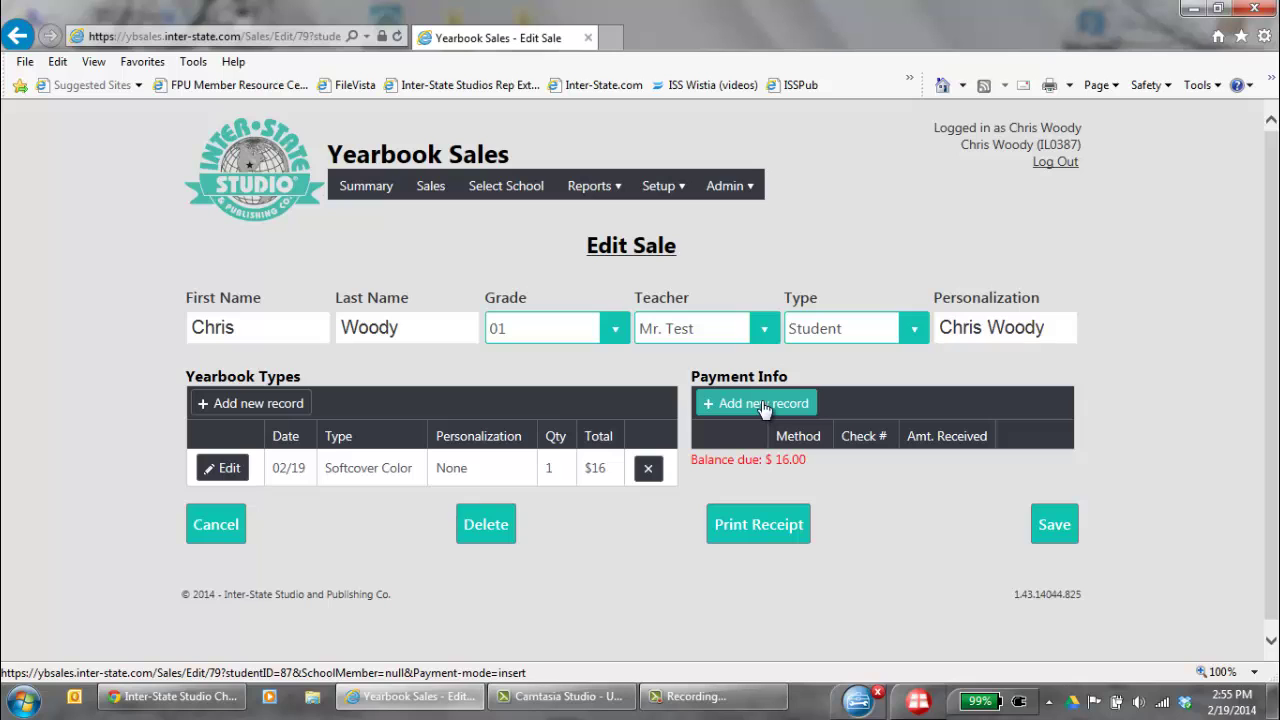
Start a payment record with Check as the method, then cancel it unsaved
click(763, 405)
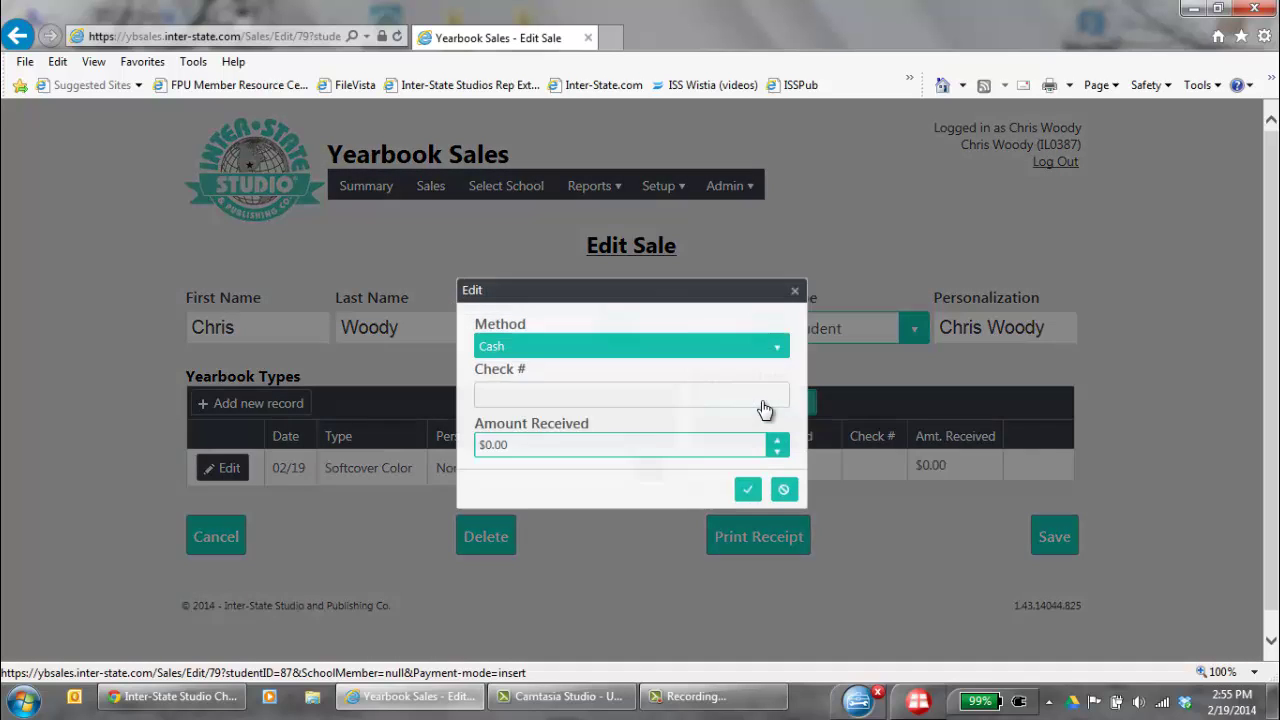
click(518, 455)
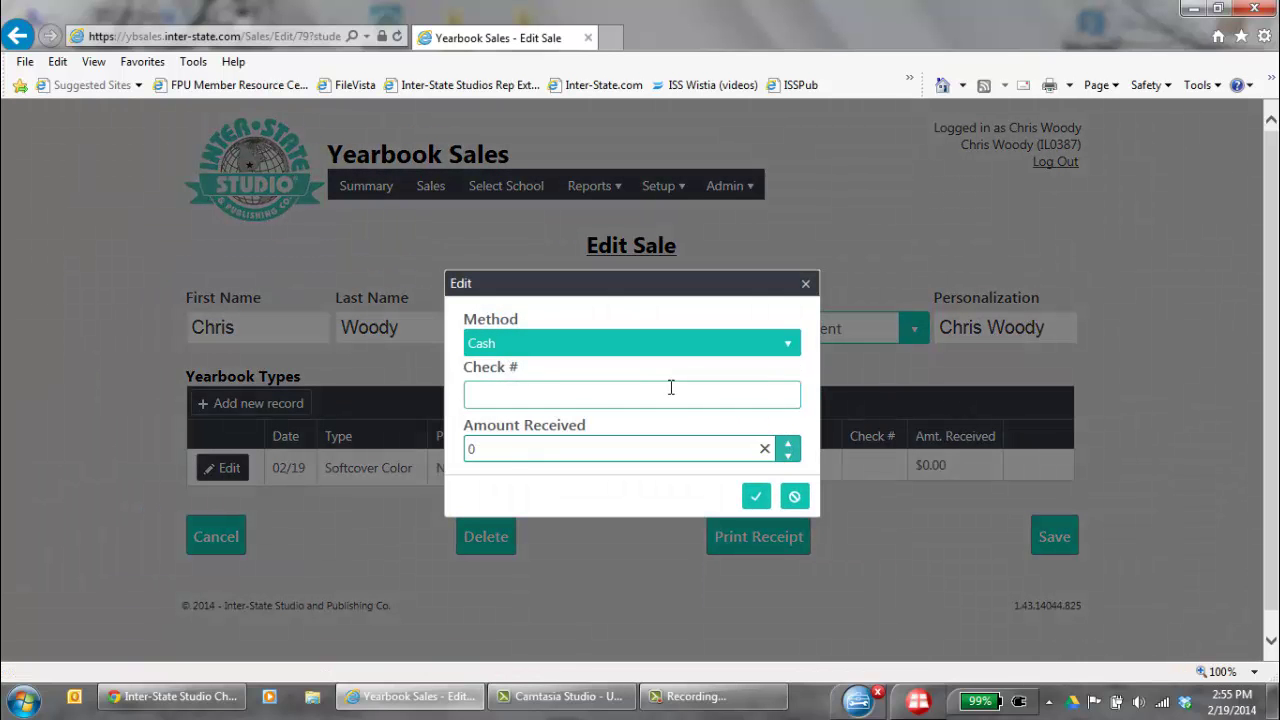
click(650, 348)
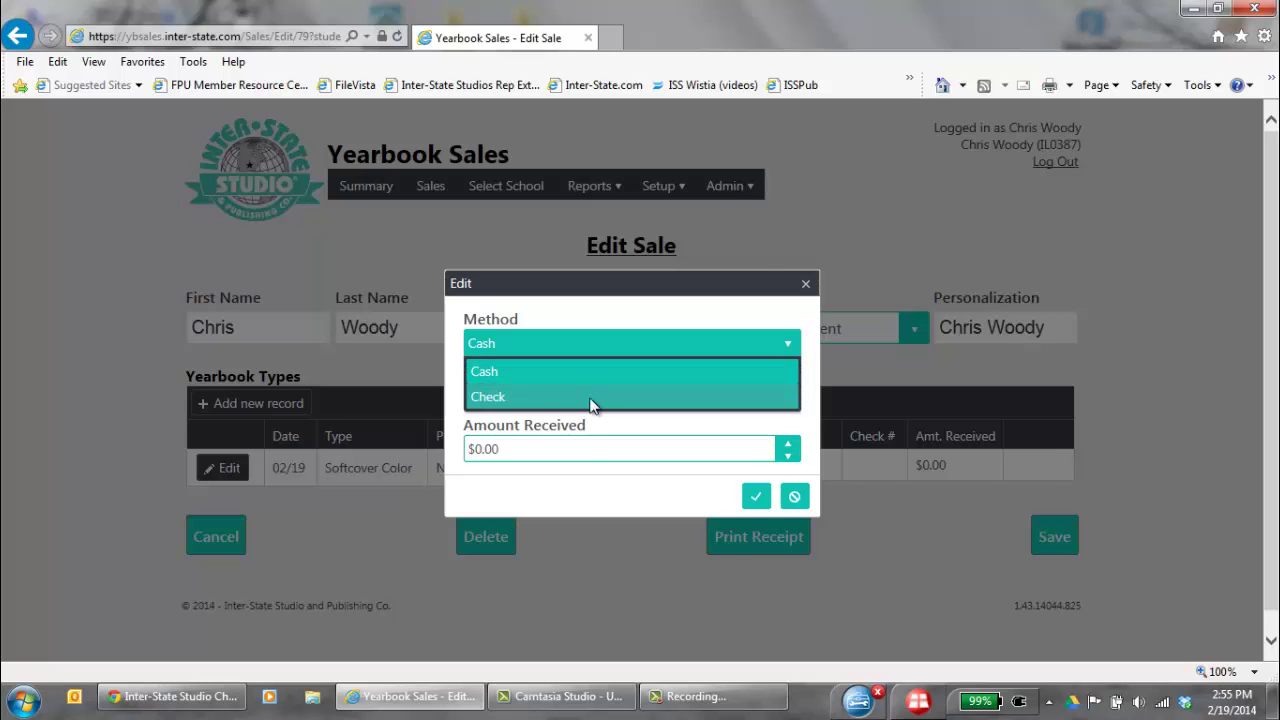
click(591, 400)
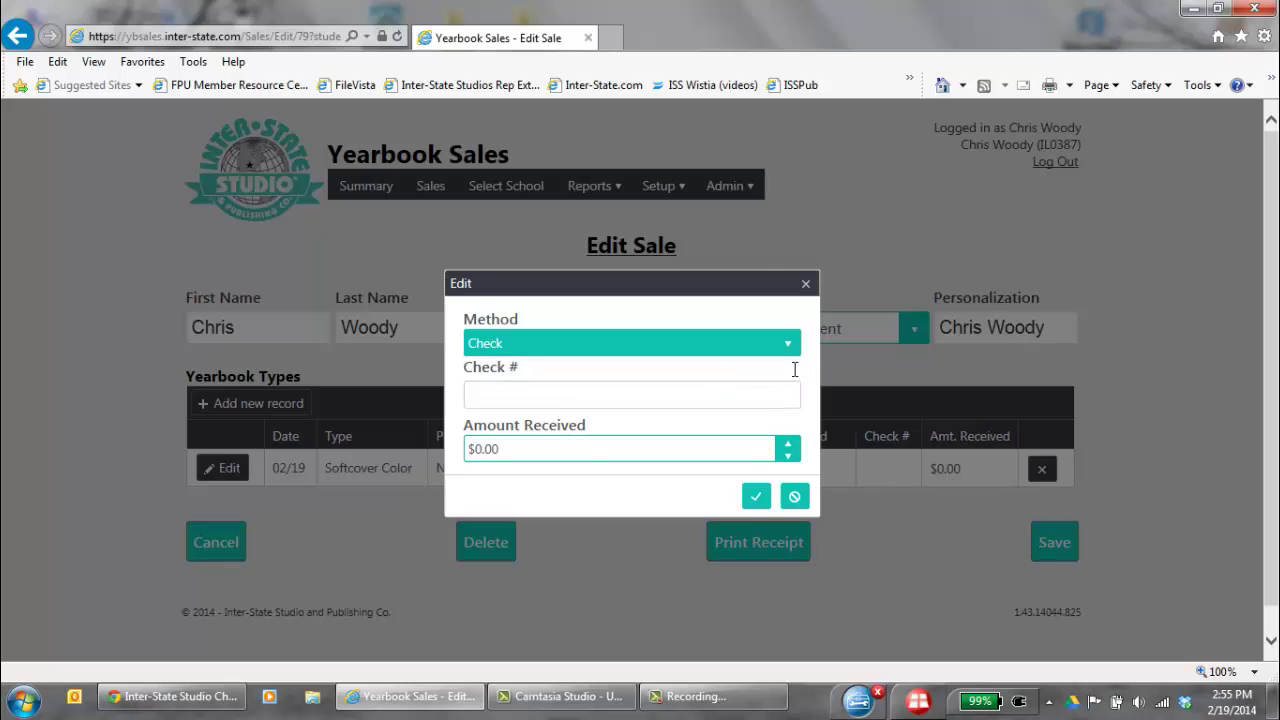
click(794, 496)
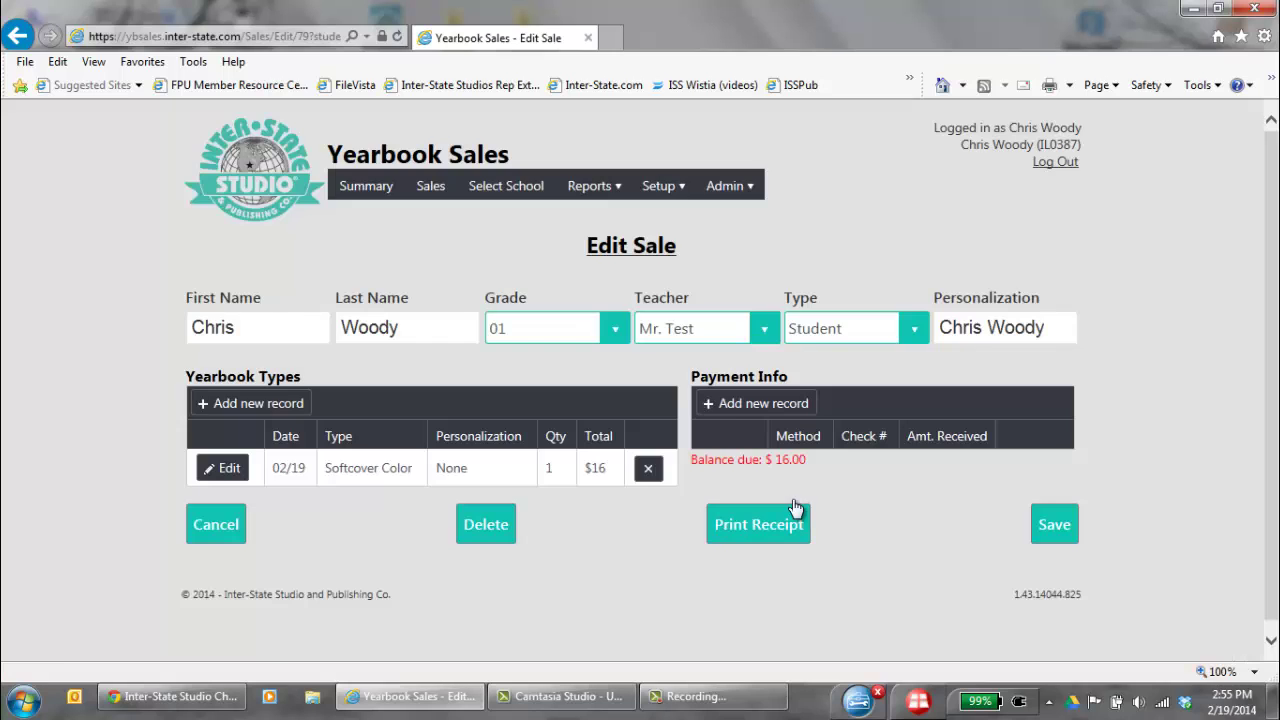
Record a $16 check payment, entering its check number, leaving $0.00 due
click(763, 405)
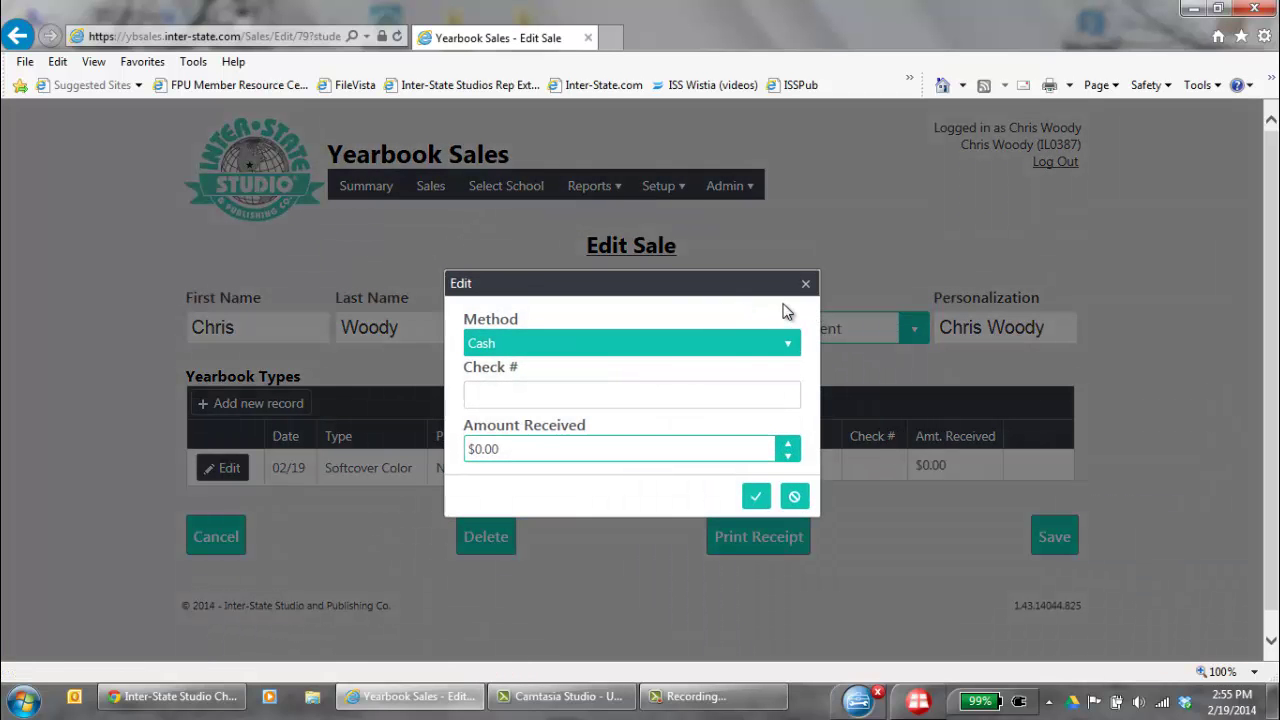
click(605, 348)
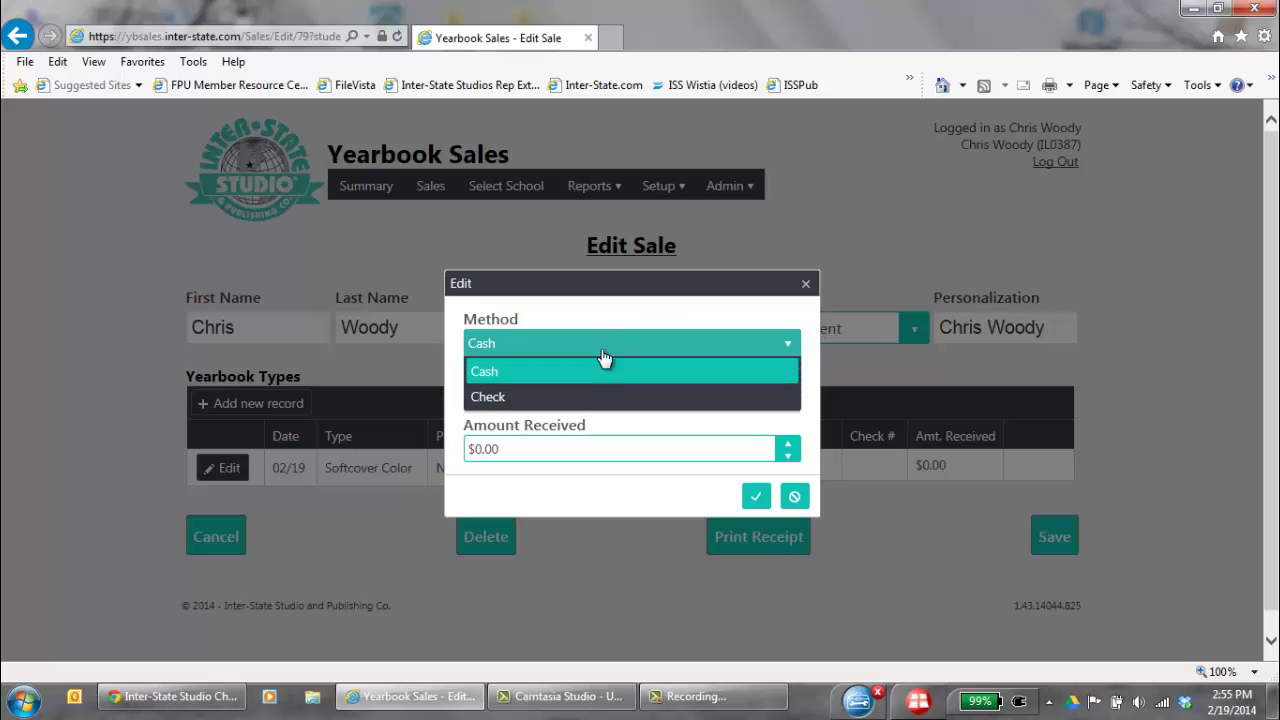
click(534, 397)
text(1234)
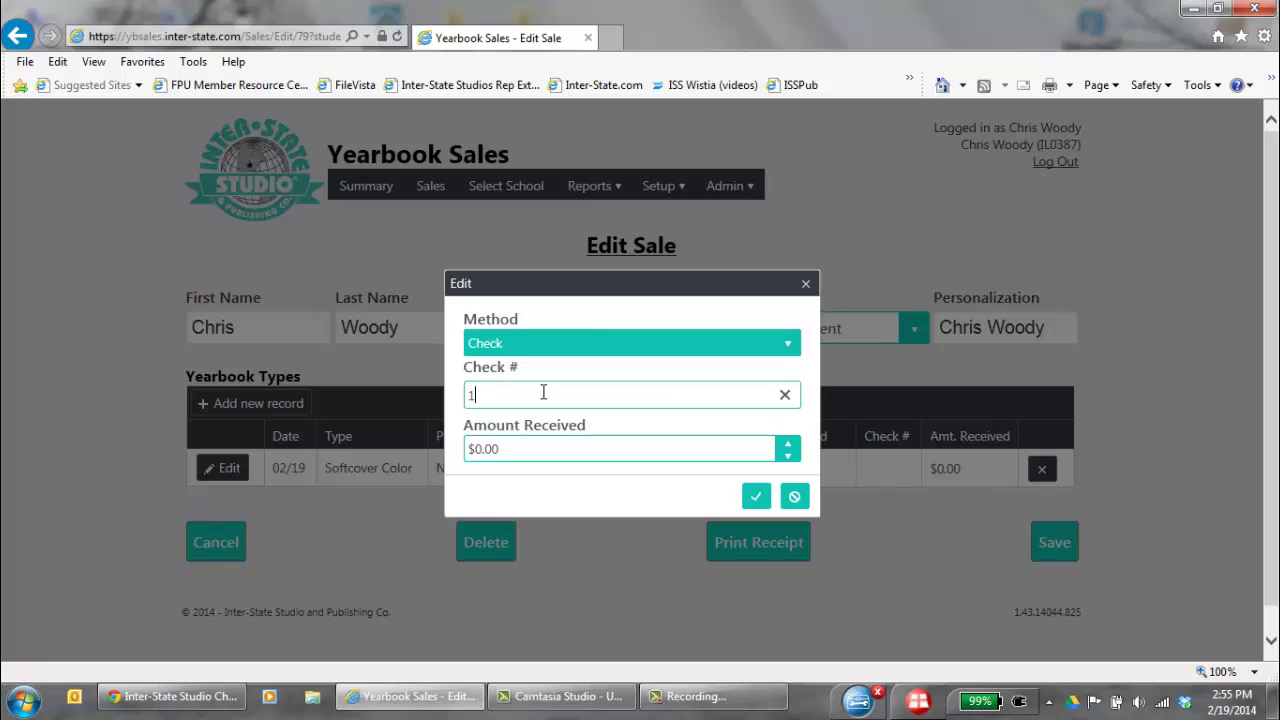
click(558, 460)
text(1)
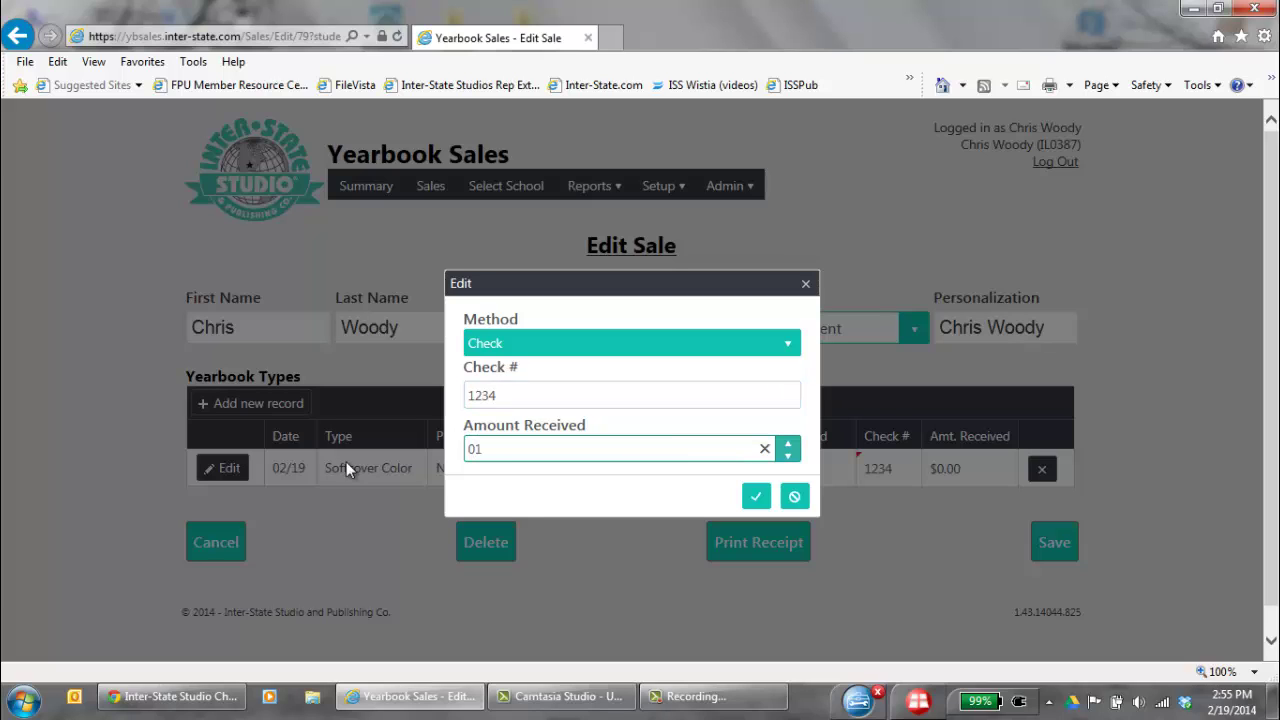
key(BackSpace)
key(BackSpace)
text(16)
click(756, 496)
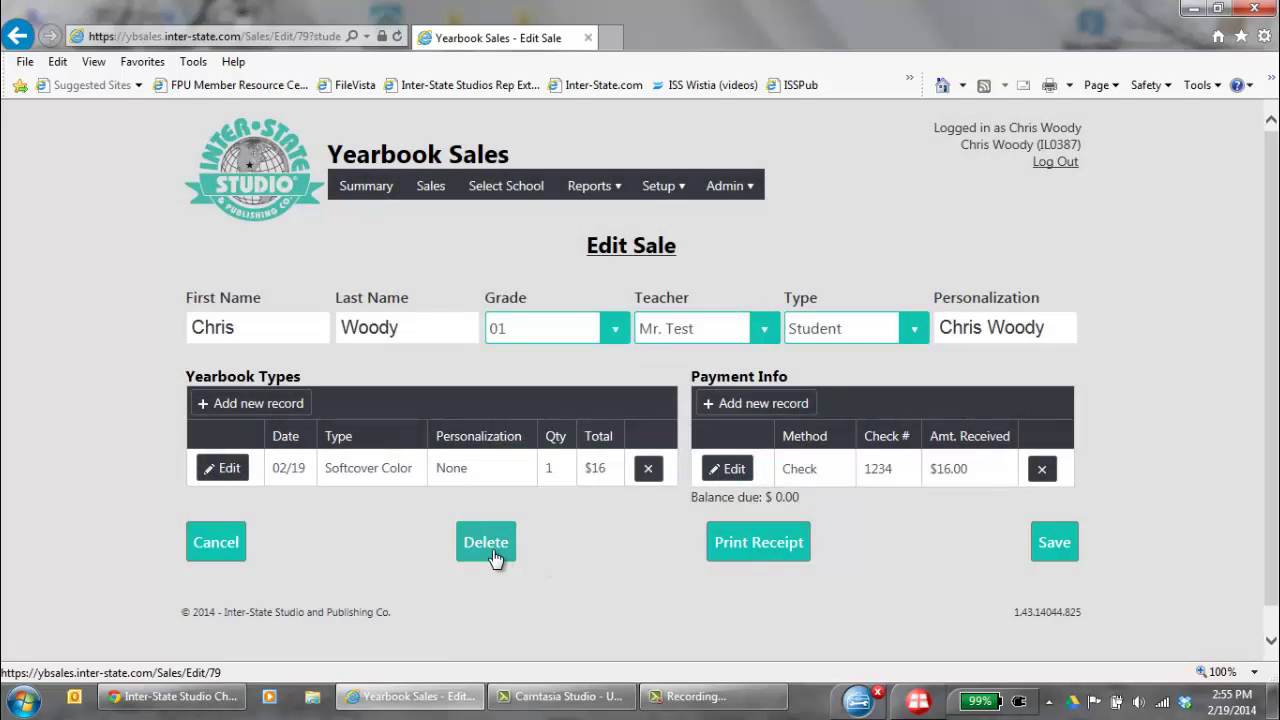
Save the edited sale and return to the Sales list showing $16.00 paid
click(1055, 542)
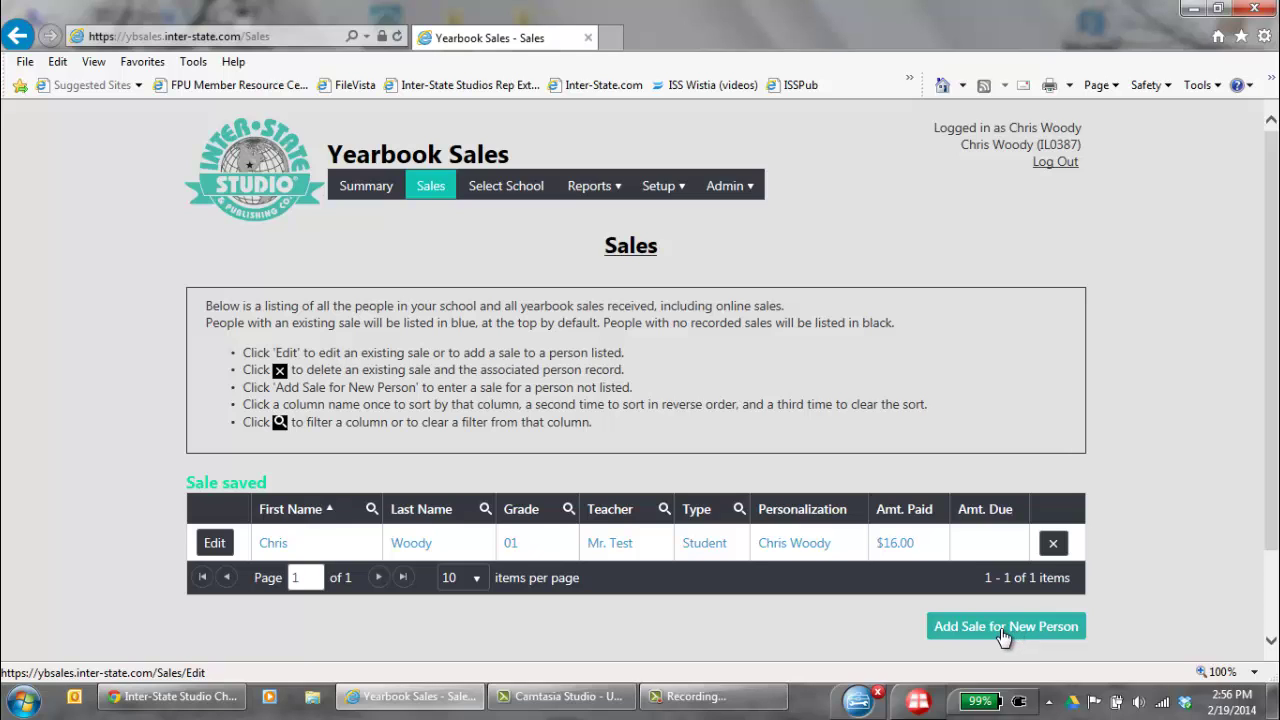
Start a new-person sale with the student's first and last name, grade 01, teacher Mr. Test, type Student
click(1003, 634)
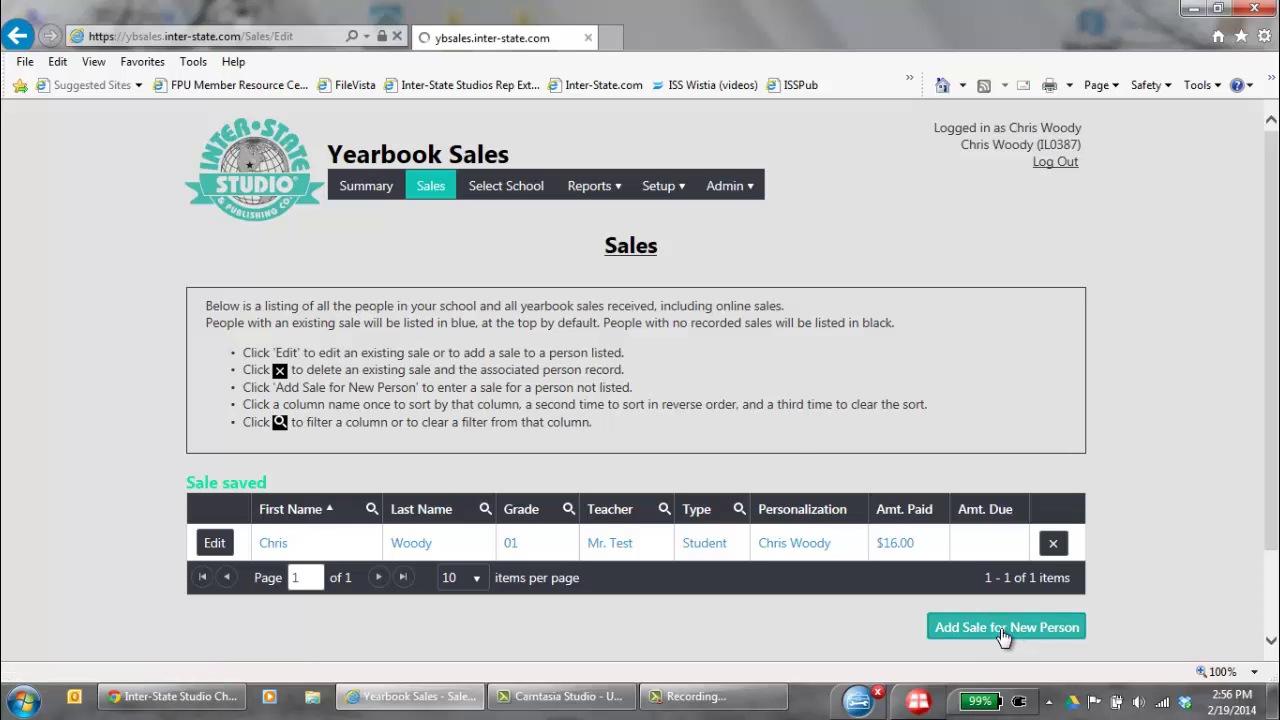
click(246, 318)
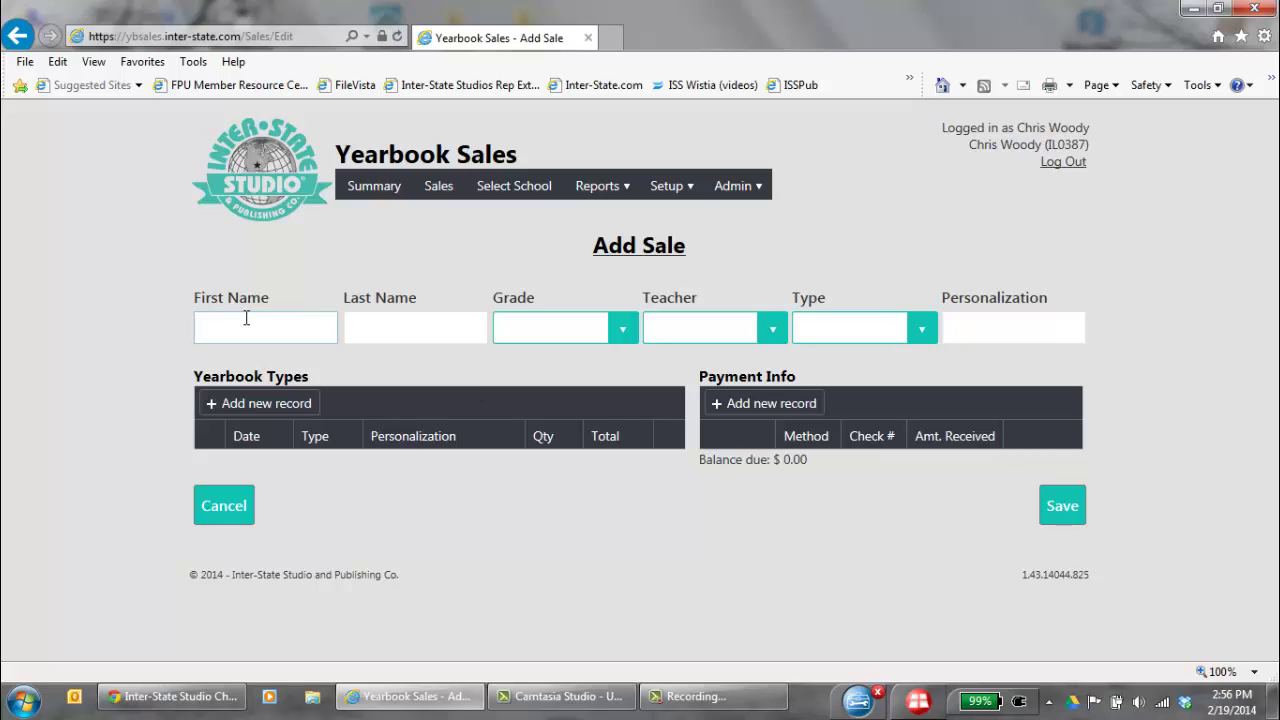
text(Tom)
key(Tab)
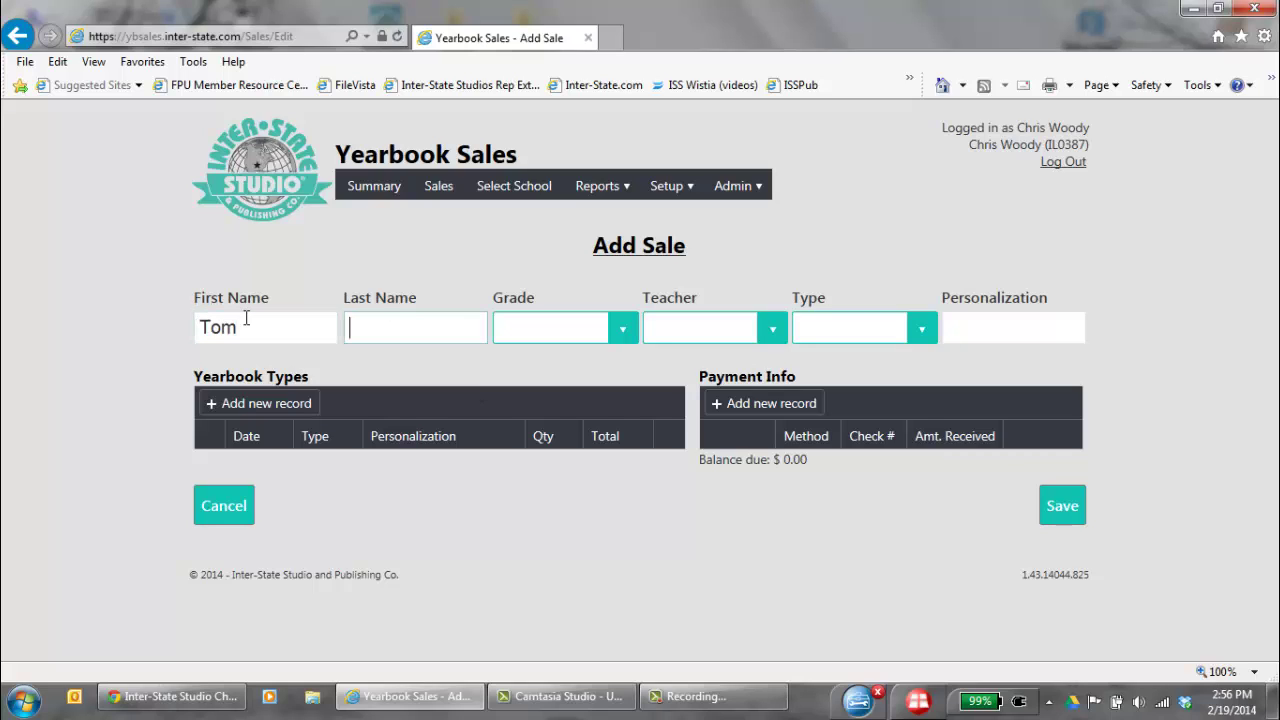
text(Smith)
key(Tab)
click(627, 332)
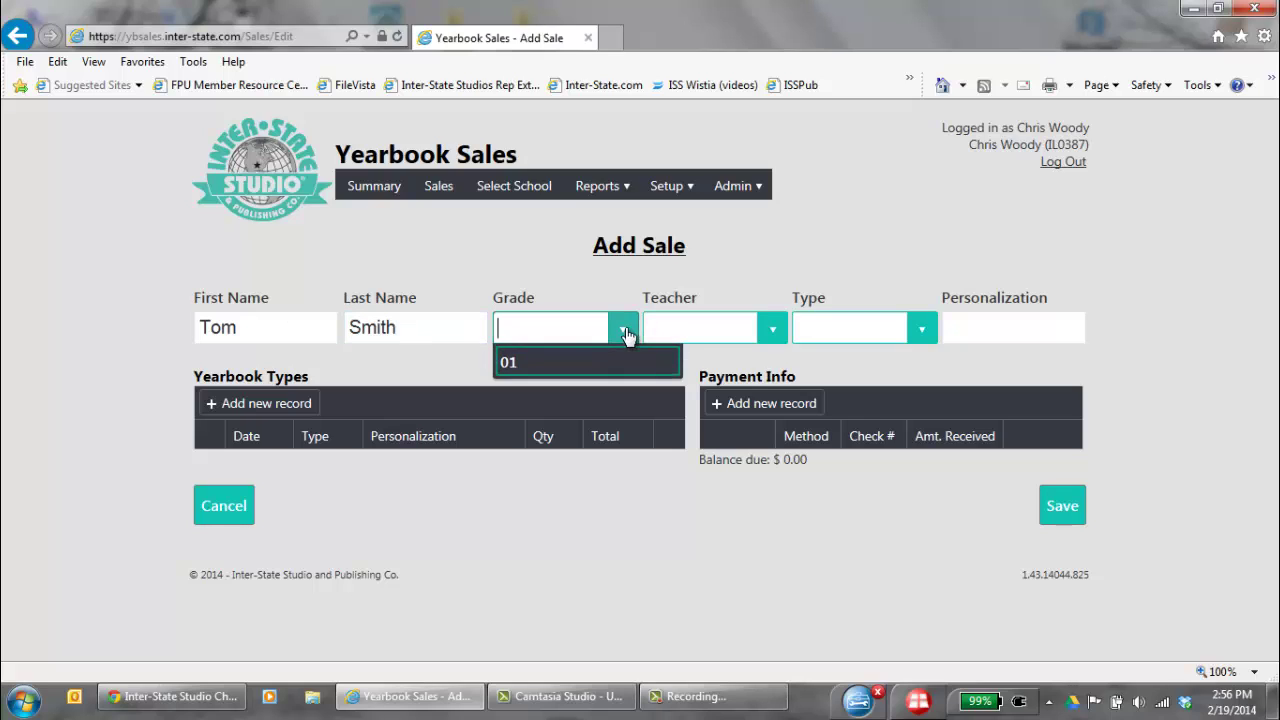
click(587, 360)
click(773, 330)
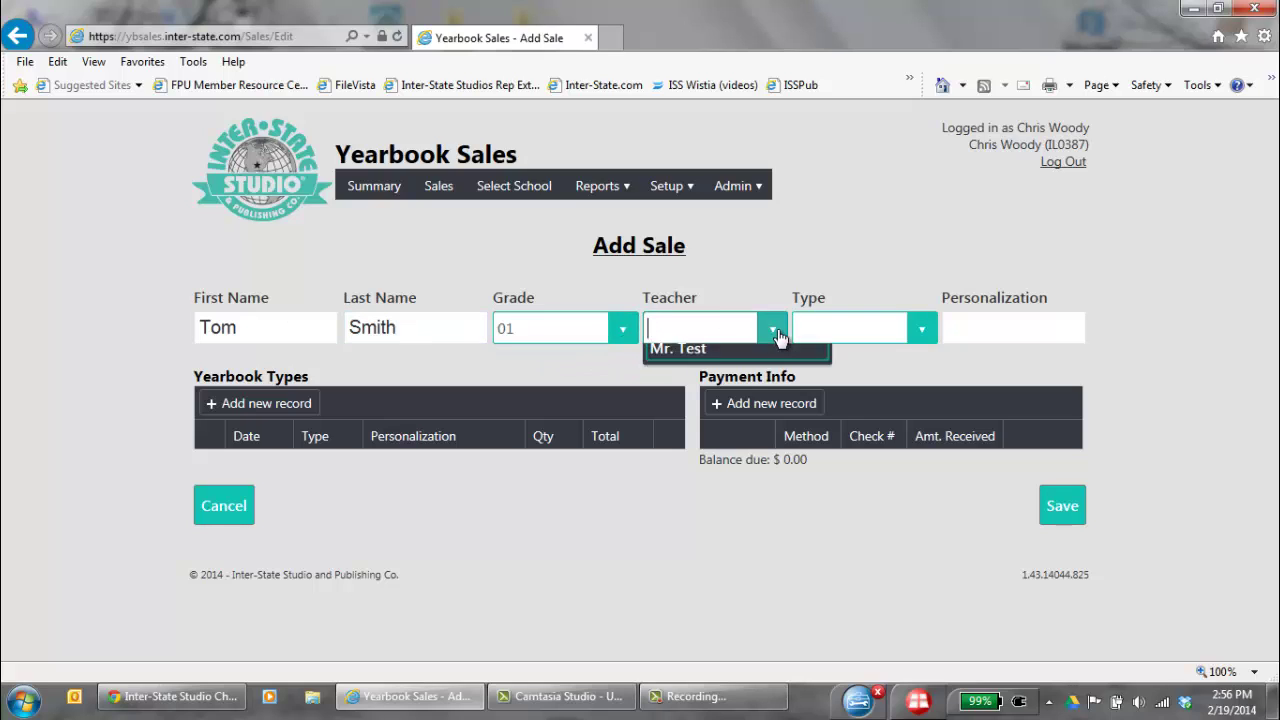
click(741, 360)
click(922, 330)
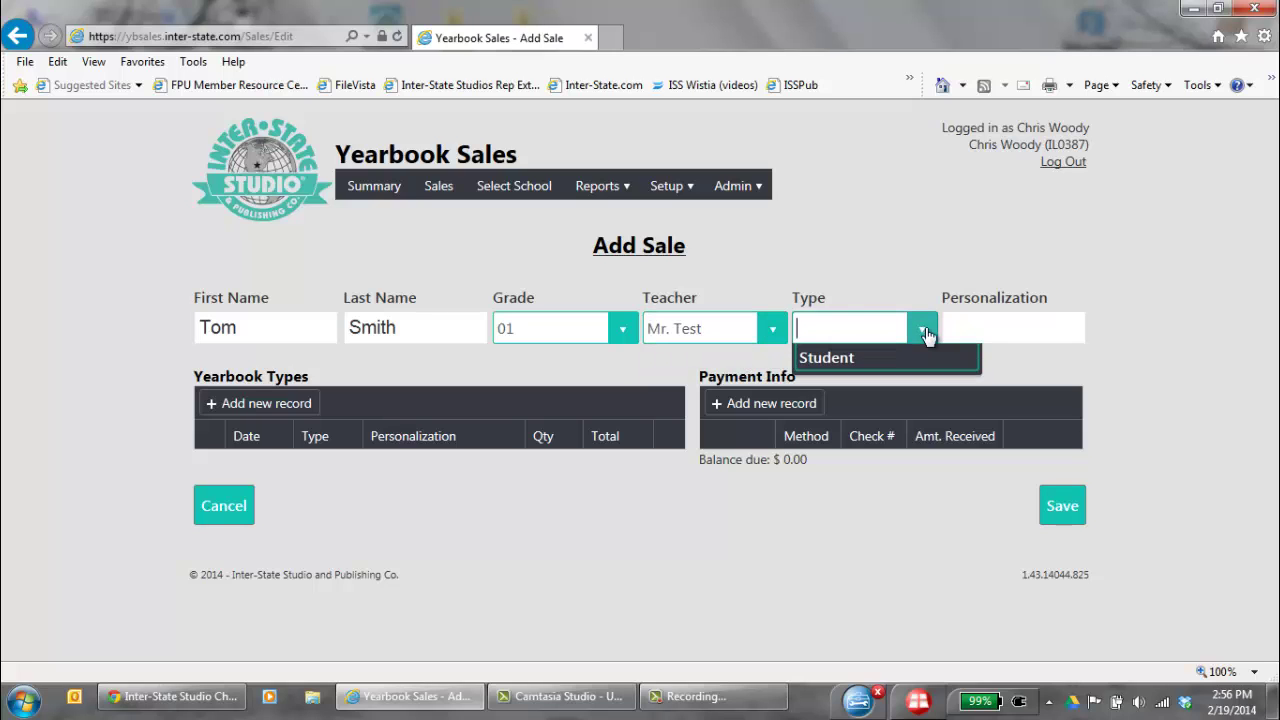
click(875, 362)
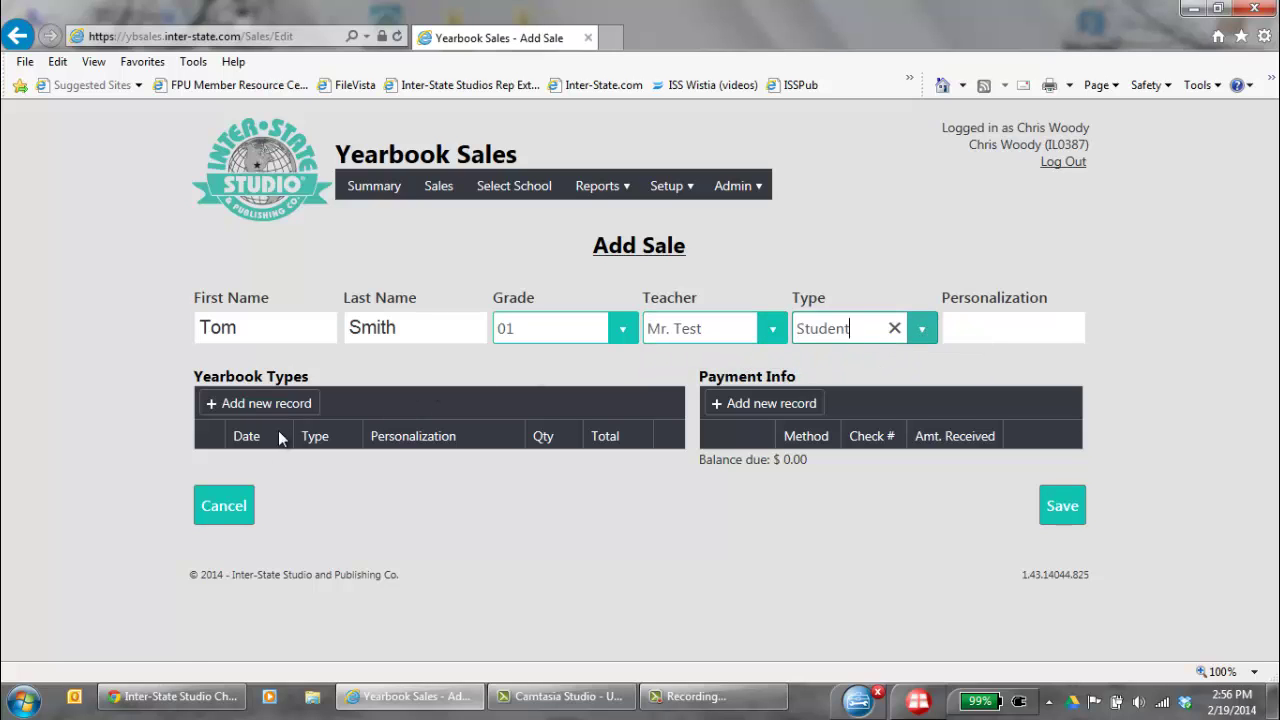
Add a Softcover Color yearbook line and a $16.00 payment with its check number
click(216, 406)
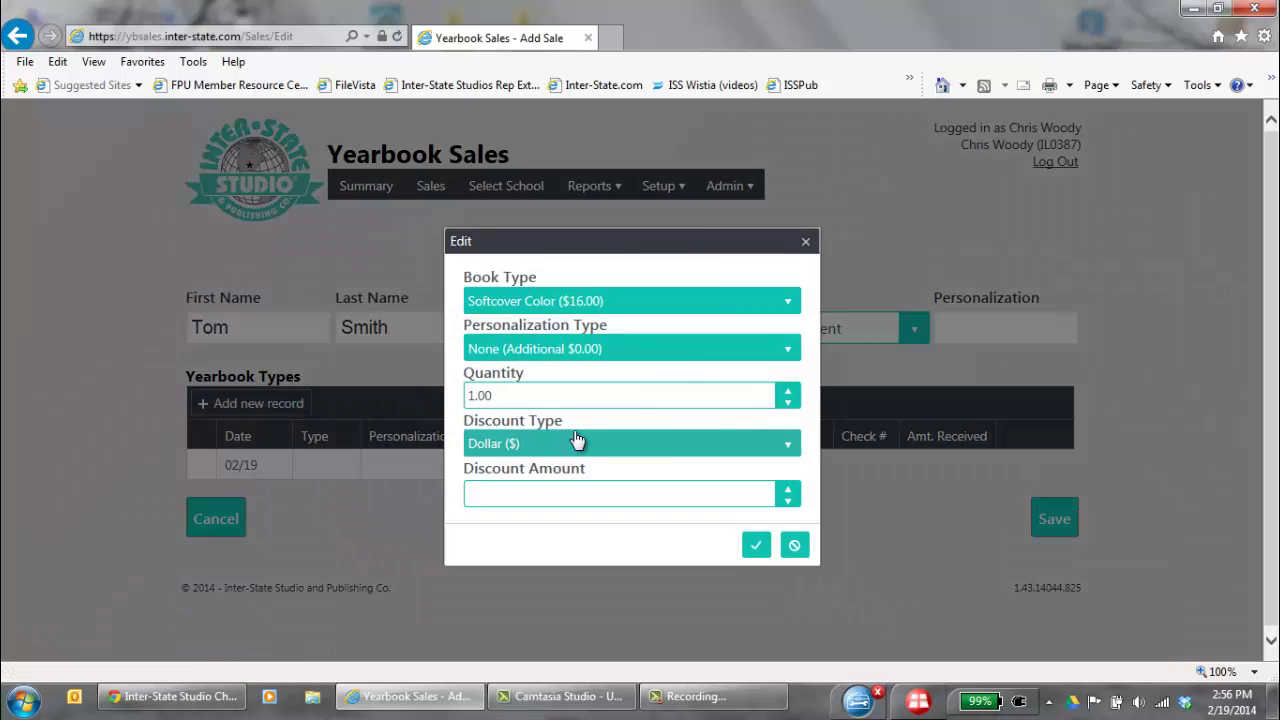
click(755, 546)
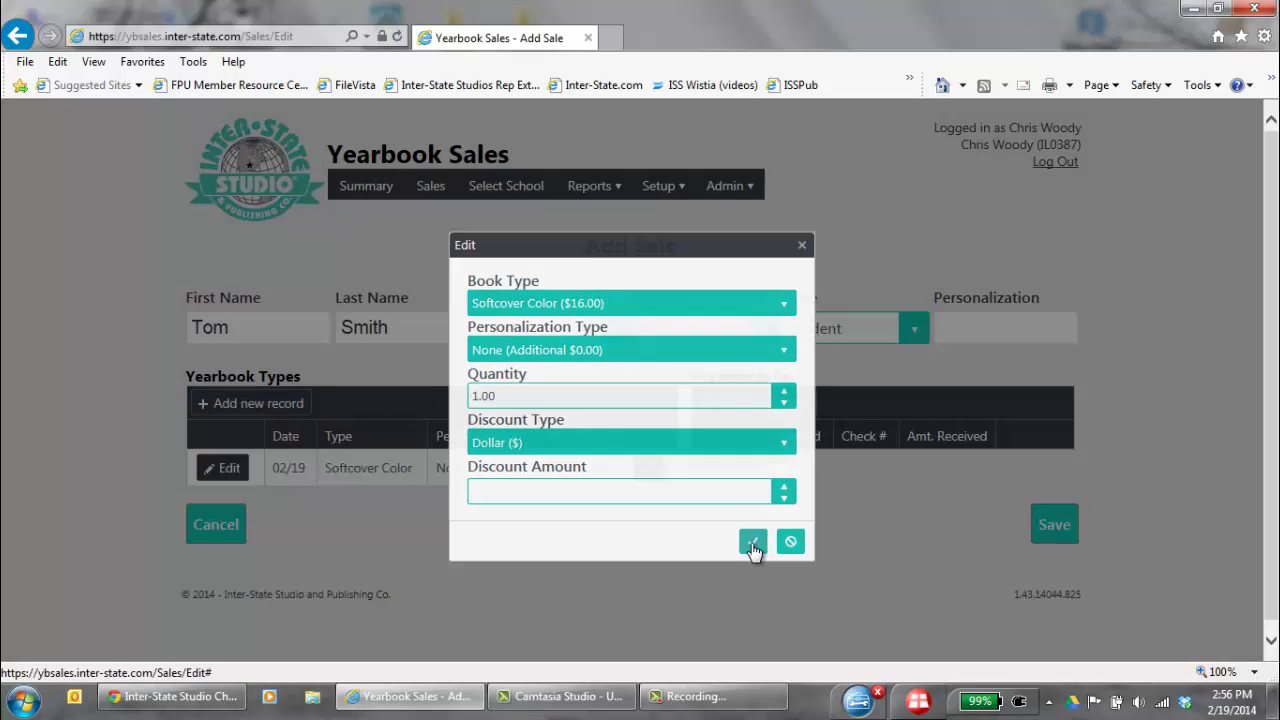
click(742, 403)
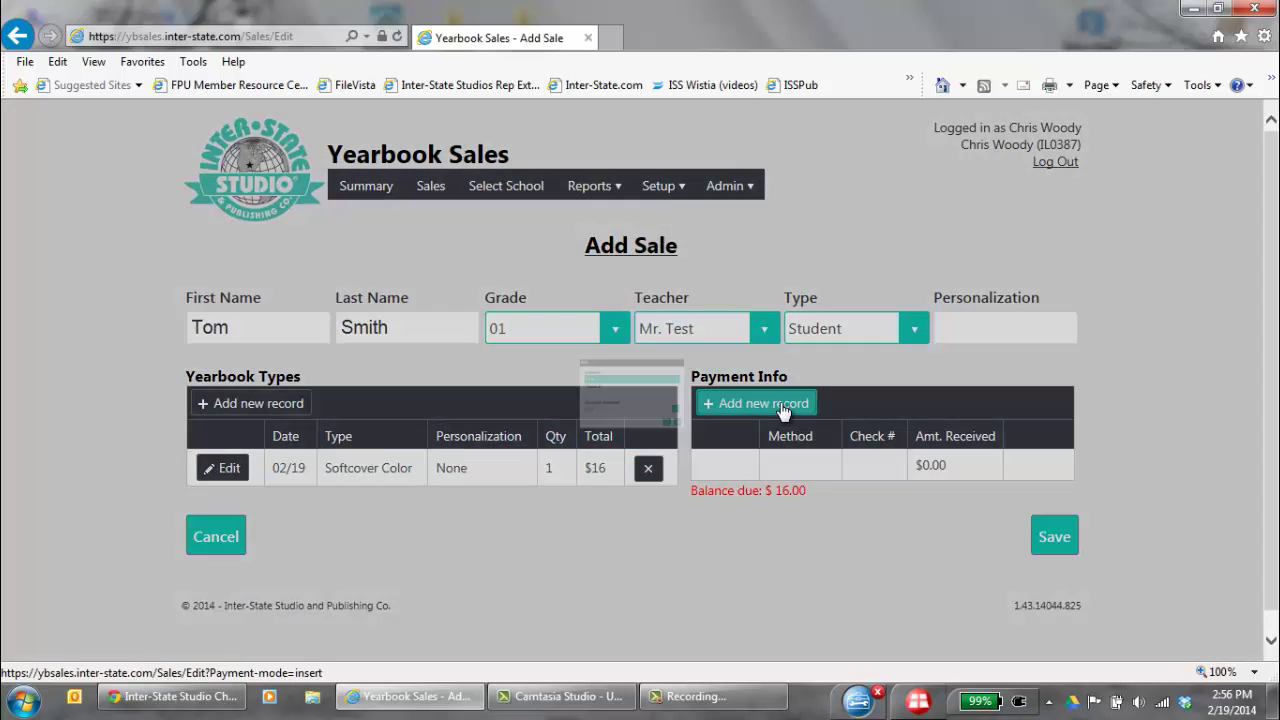
click(570, 396)
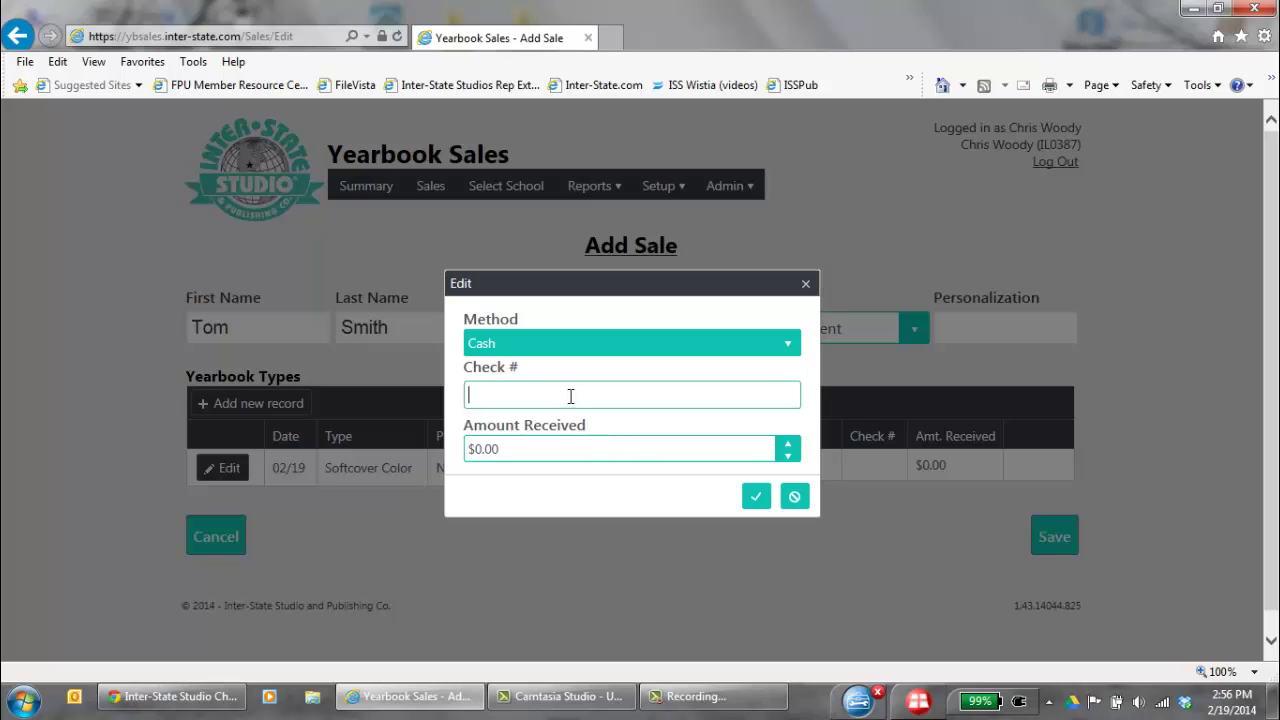
text(1221)
click(570, 447)
text(1)
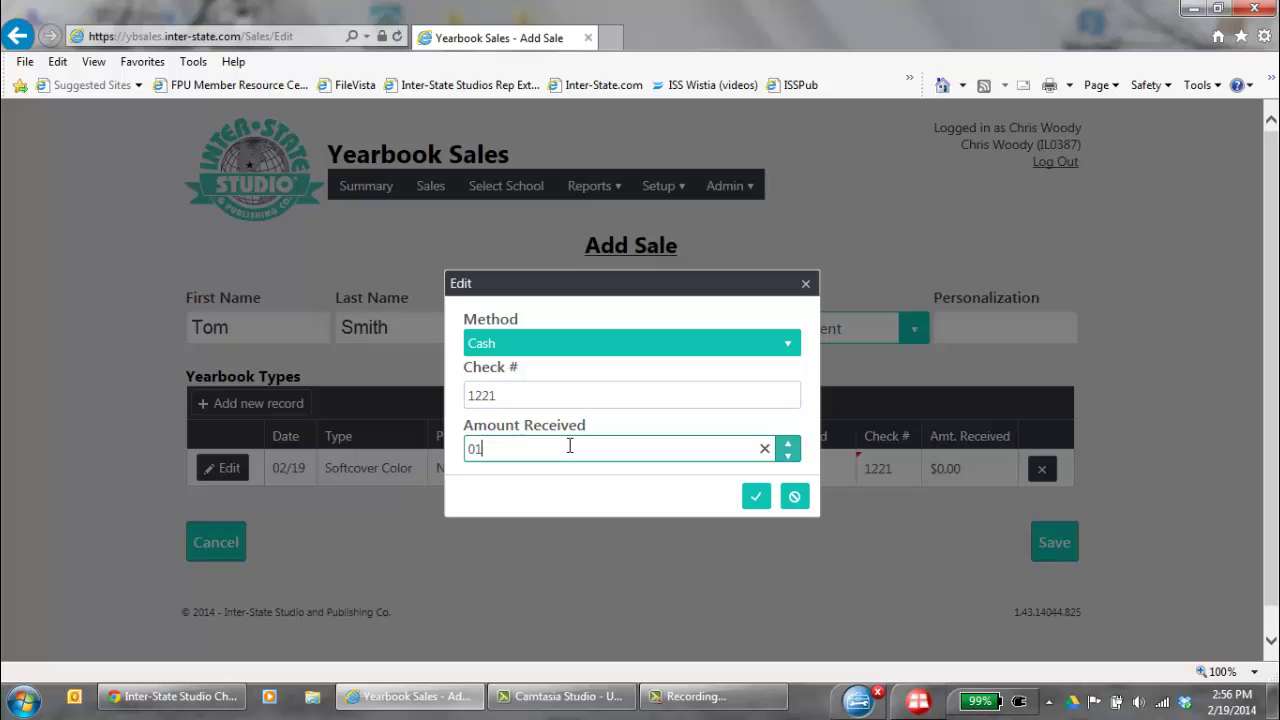
text(6)
click(757, 498)
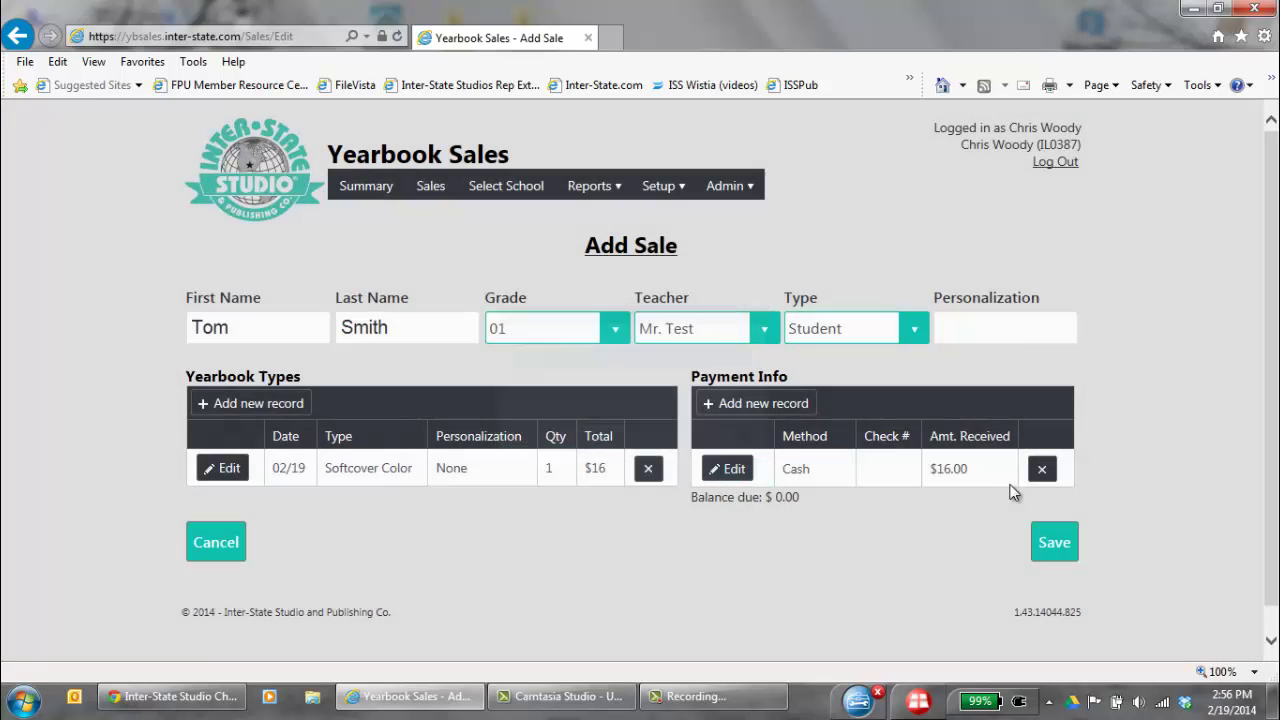
Save the new sale and scroll the Sales list to review both $16.00 records
click(1049, 553)
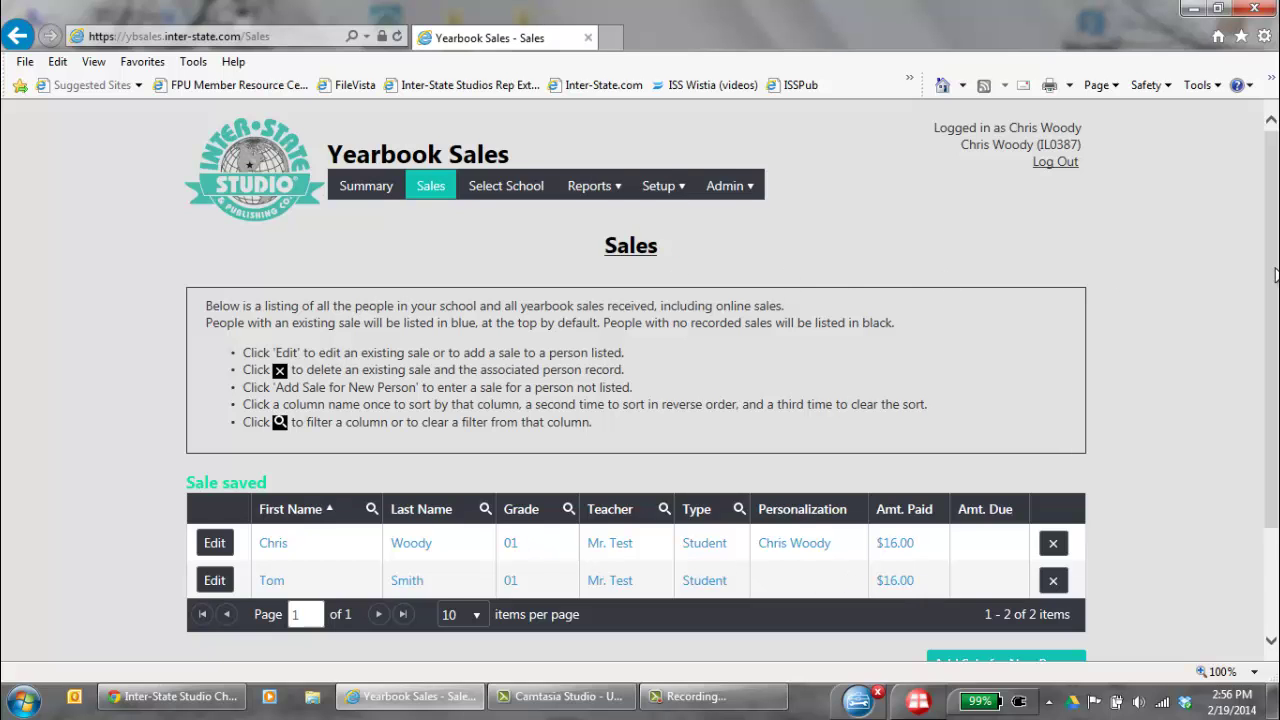
scroll(1275, 275, down, 3)
scroll(1275, 270, up, 3)
drag(1267, 324, 1267, 425)
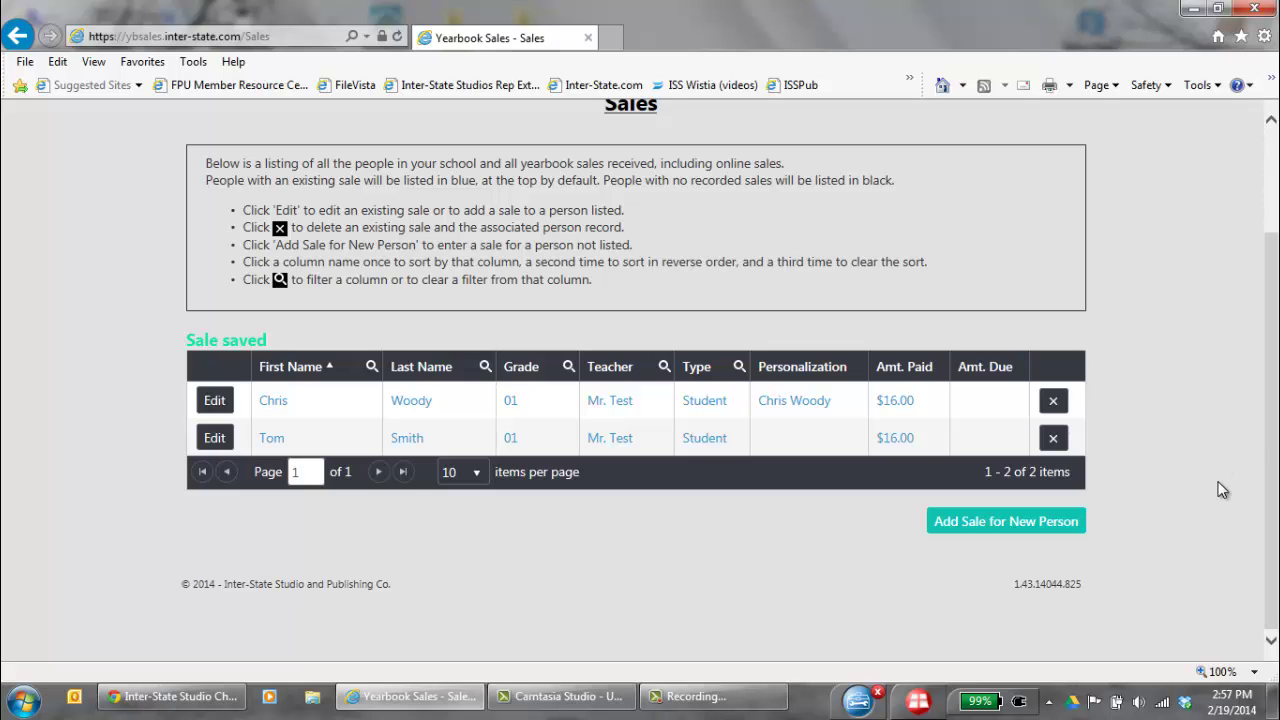
drag(1268, 490, 1264, 319)
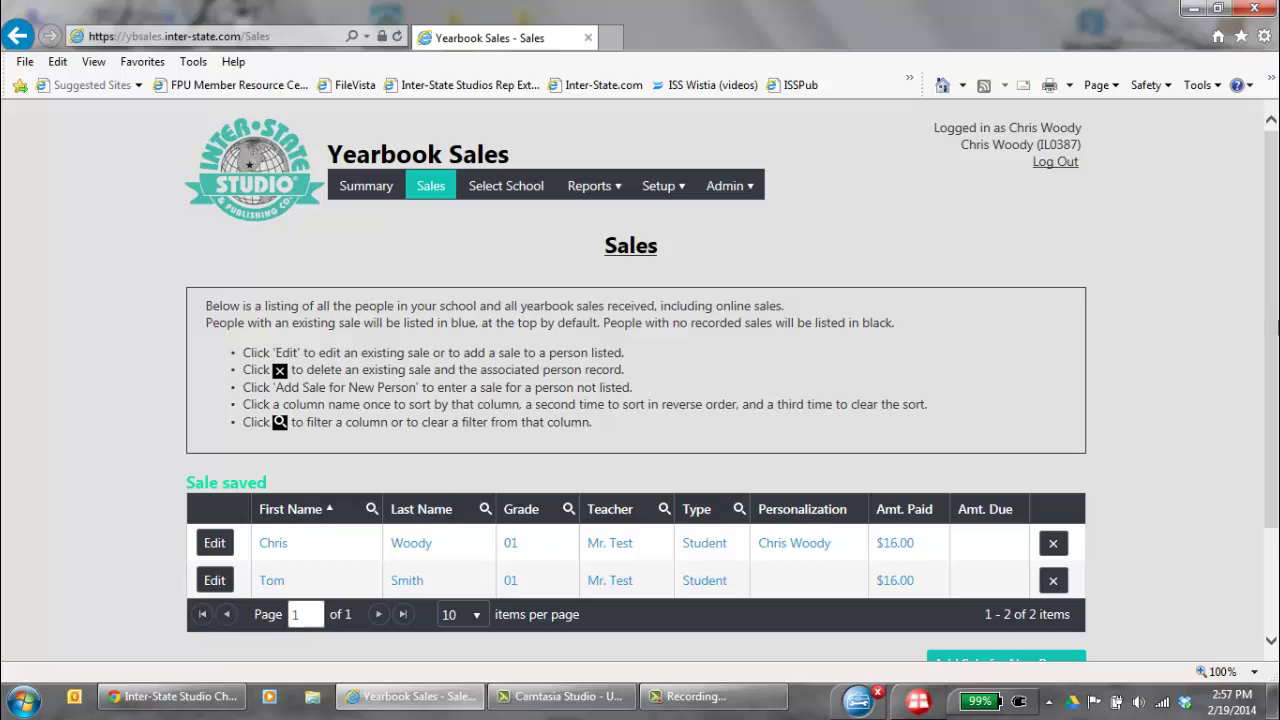
scroll(1276, 330, down, 2)
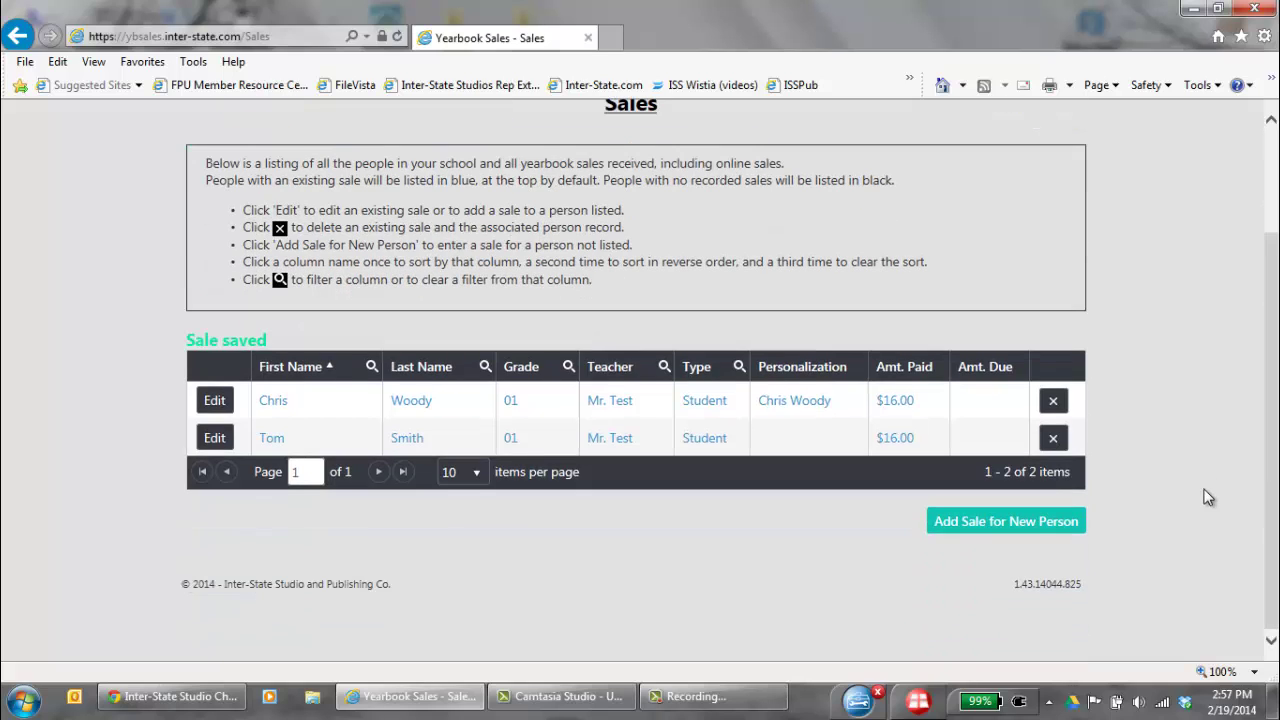